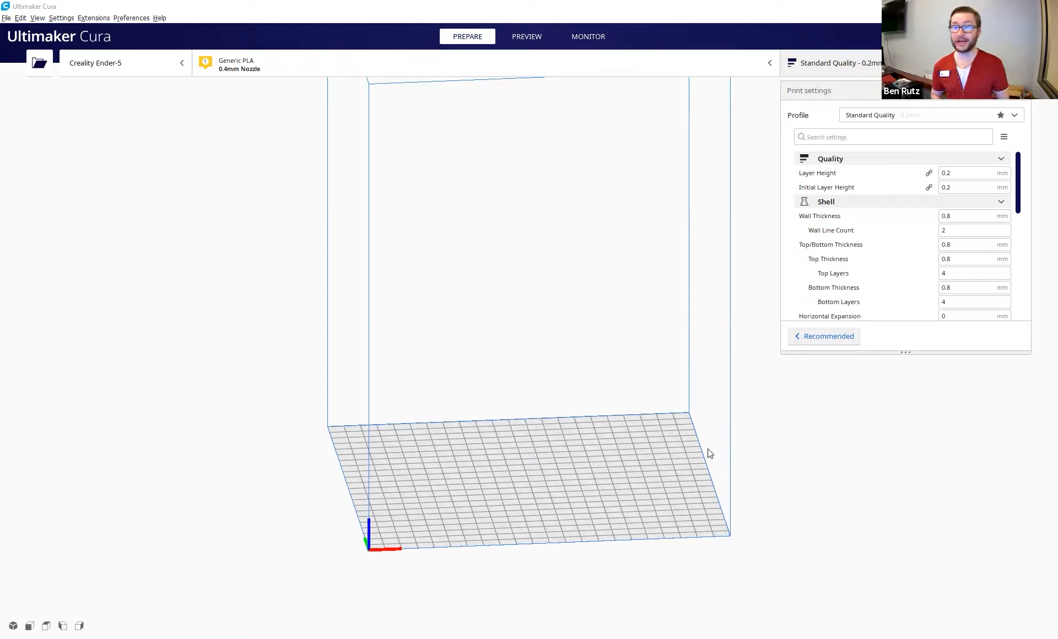
pyautogui.moveTo(500, 479); pyautogui.dragTo(464, 499, button='right')
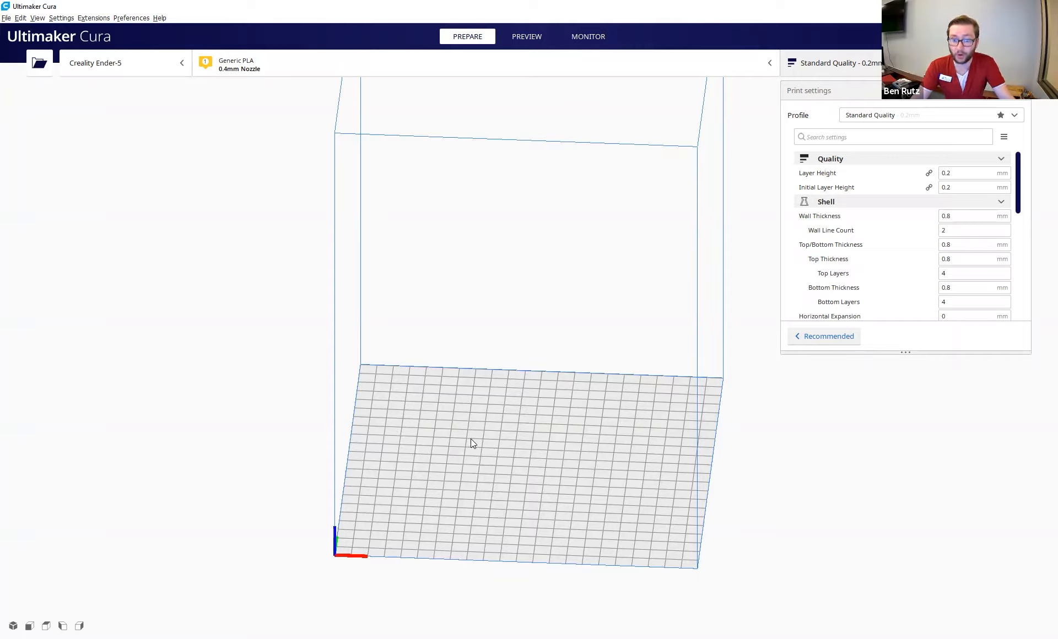
pyautogui.moveTo(481, 436)
pyautogui.mouseDown(button='right')
pyautogui.moveTo(531, 430)
pyautogui.moveTo(500, 413)
pyautogui.moveTo(477, 440)
pyautogui.mouseUp(button='right')
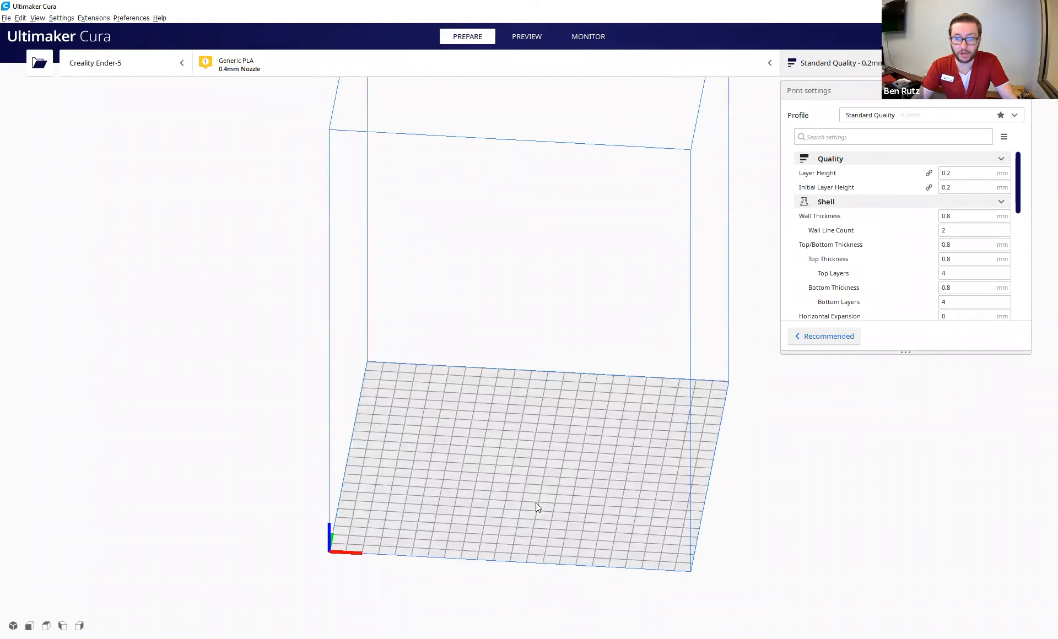
pyautogui.scroll(2, 538, 501)
pyautogui.scroll(-2, 537, 500)
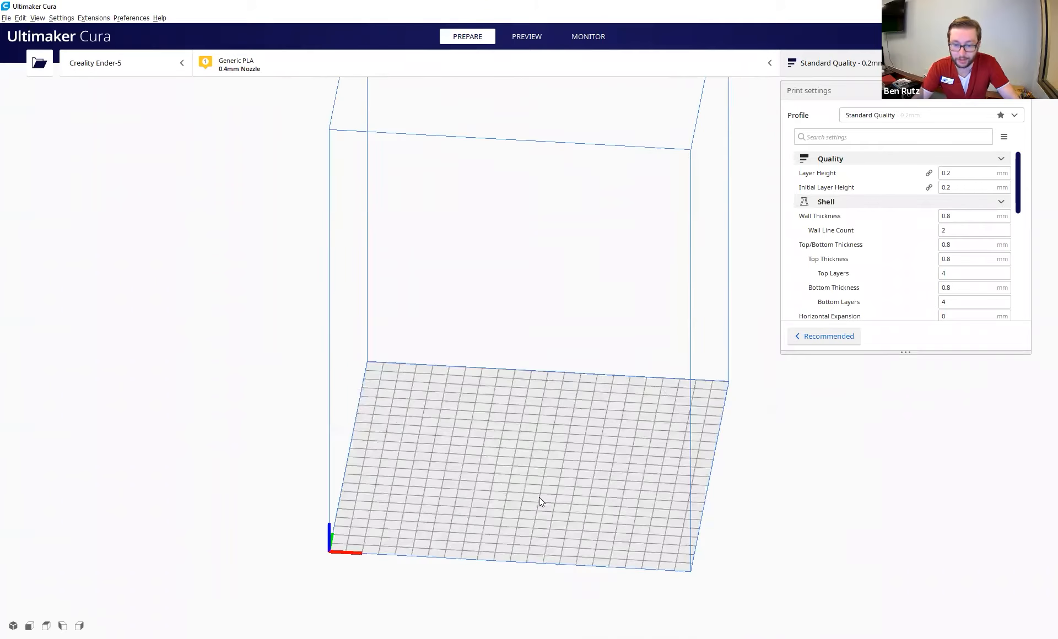
pyautogui.scroll(2, 539, 496)
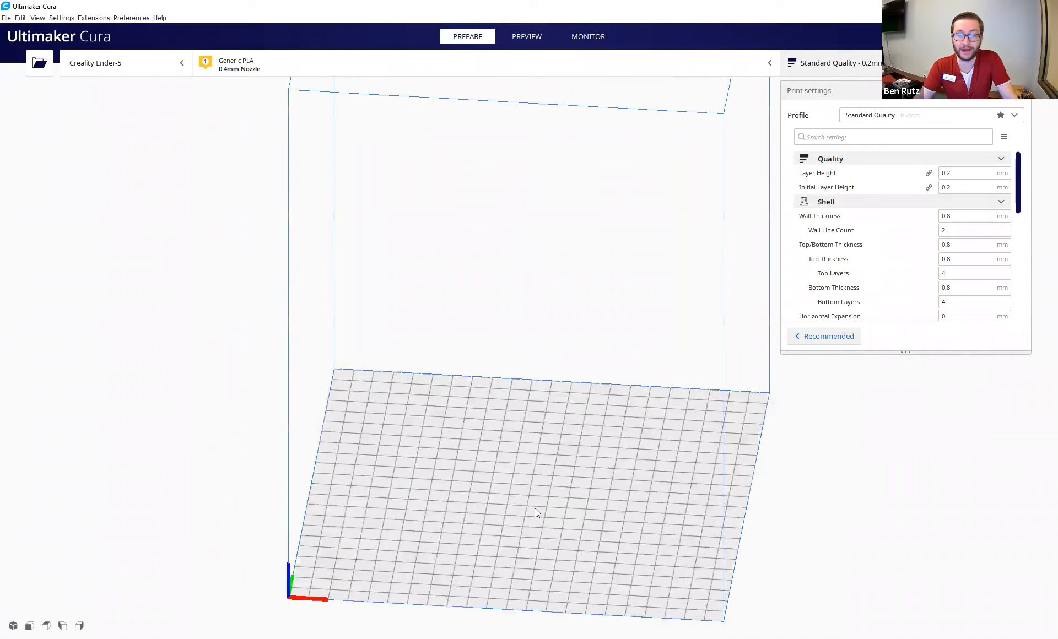
pyautogui.moveTo(522, 479); pyautogui.dragTo(559, 423, button='middle')
pyautogui.moveTo(559, 427); pyautogui.dragTo(599, 431, button='right')
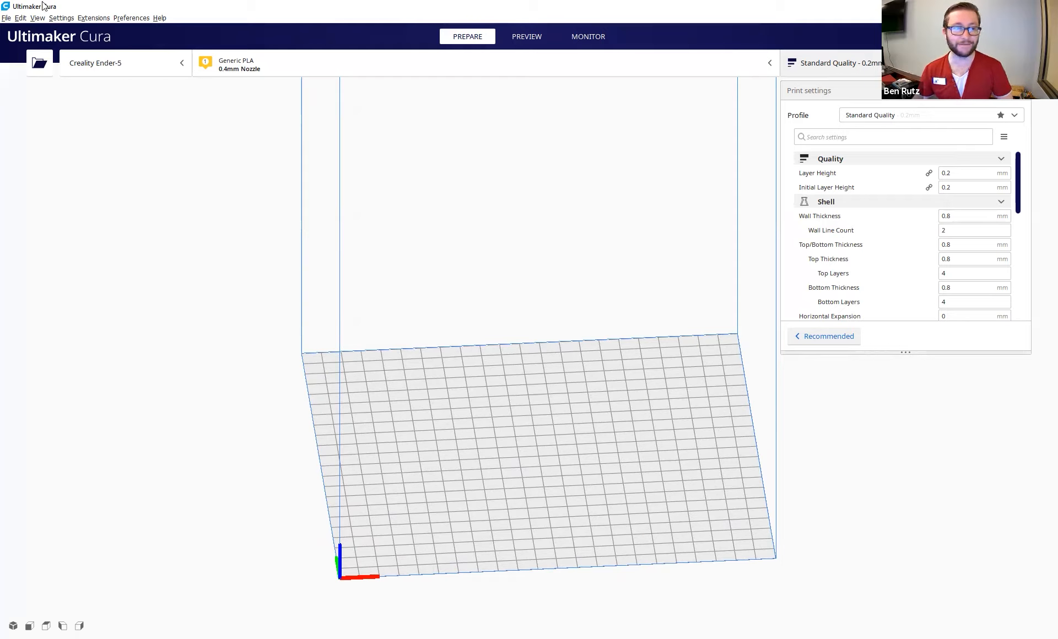
# Step: Load Leaf Project.stl onto the build plate and inspect it from above, from the side and from underneath
pyautogui.click(4, 21)
pyautogui.moveTo(71, 53)
pyautogui.click(204, 67)
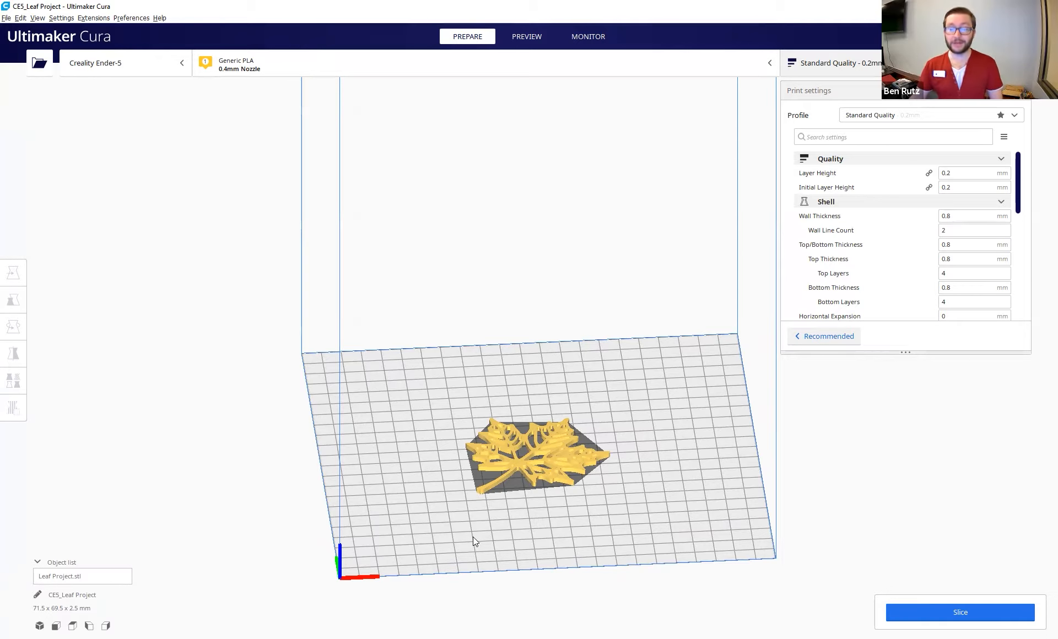
pyautogui.moveTo(521, 540); pyautogui.dragTo(498, 569, button='right')
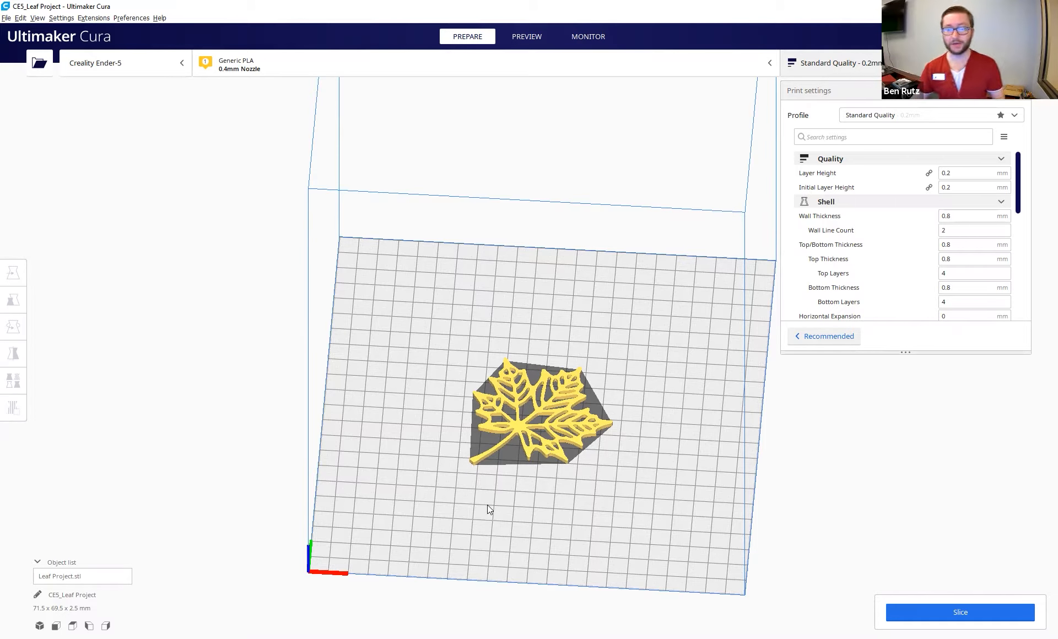
pyautogui.moveTo(507, 540); pyautogui.dragTo(565, 452, button='right')
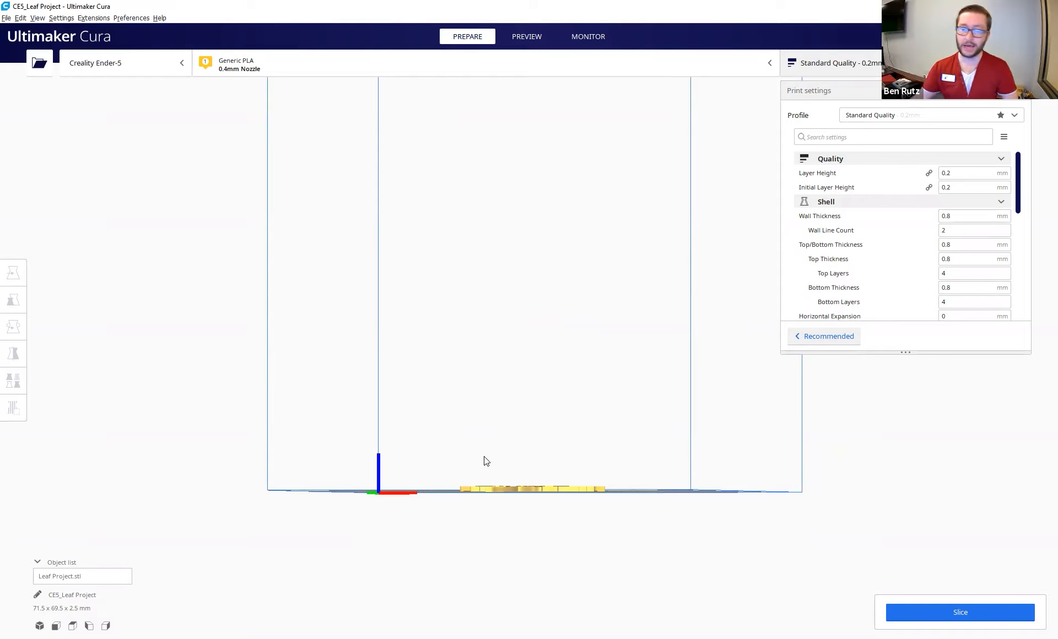
pyautogui.moveTo(484, 563); pyautogui.dragTo(501, 418, button='right')
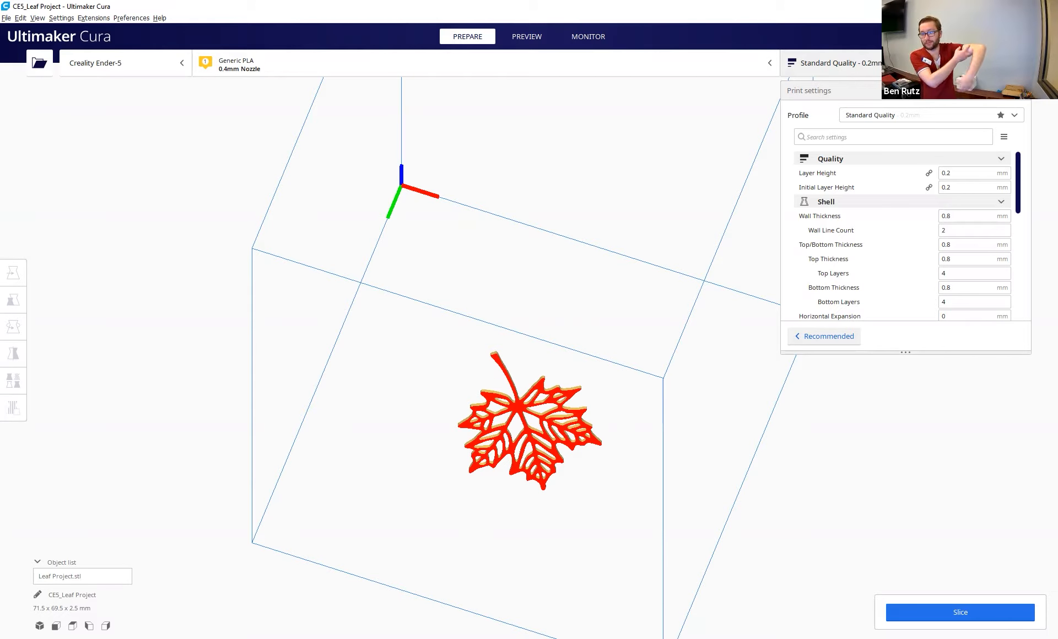
pyautogui.moveTo(545, 490); pyautogui.dragTo(749, 438, button='right')
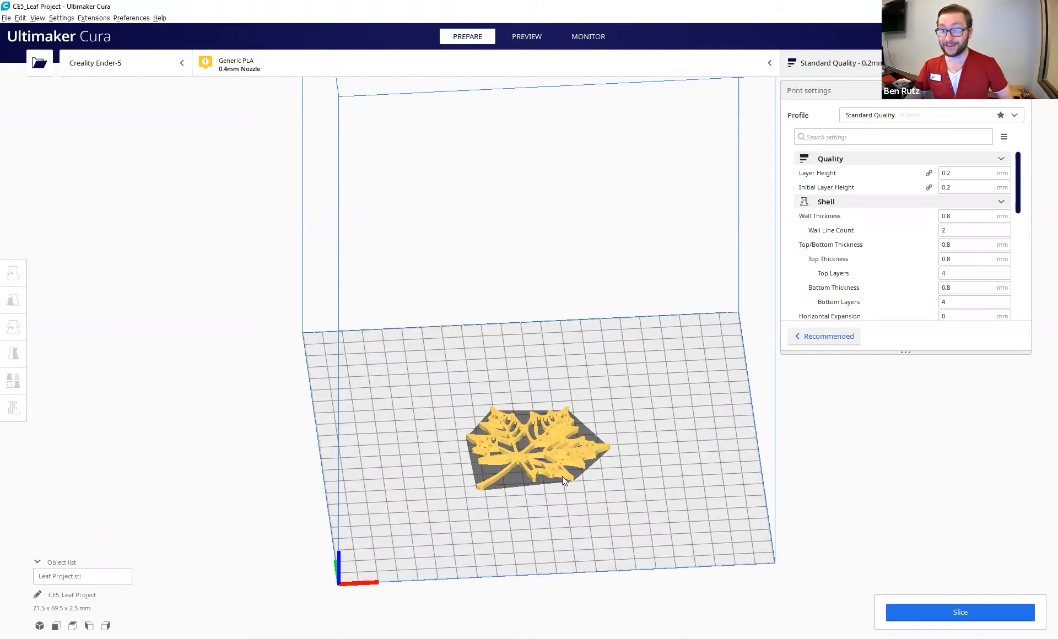
# Step: Move the leaf model off the plate centre to about X -0.7 mm and Y 4.8 mm
pyautogui.click(561, 447)
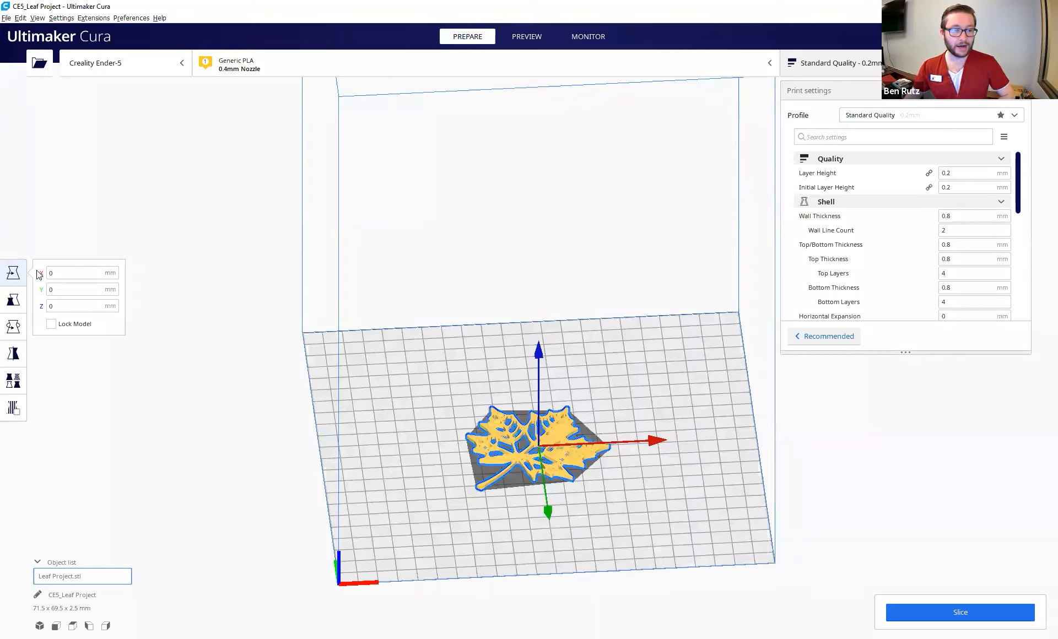
pyautogui.click(78, 272)
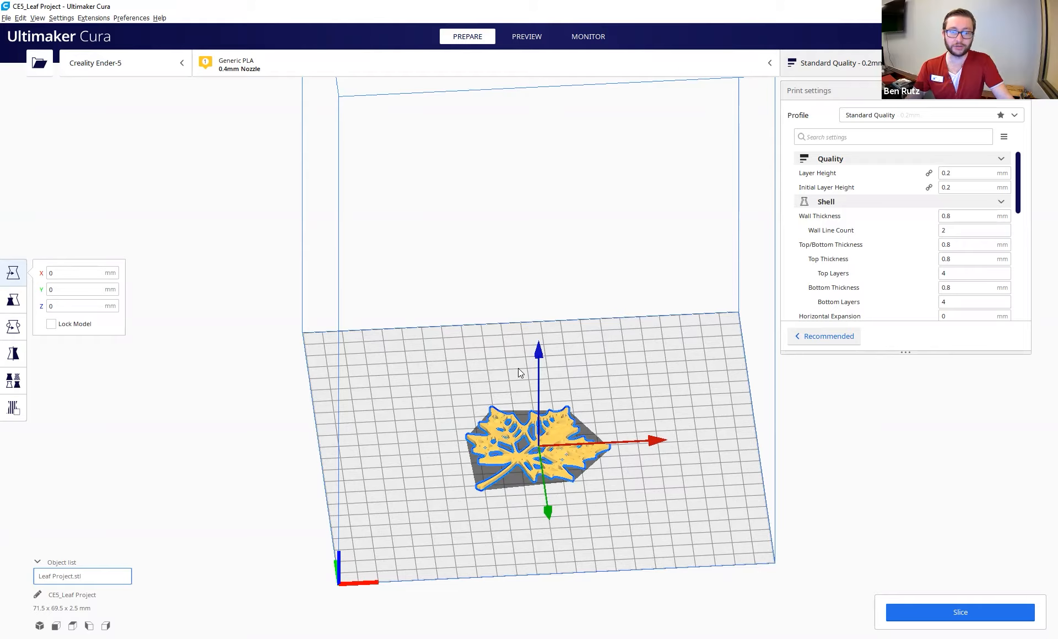
pyautogui.moveTo(536, 438); pyautogui.dragTo(533, 475)
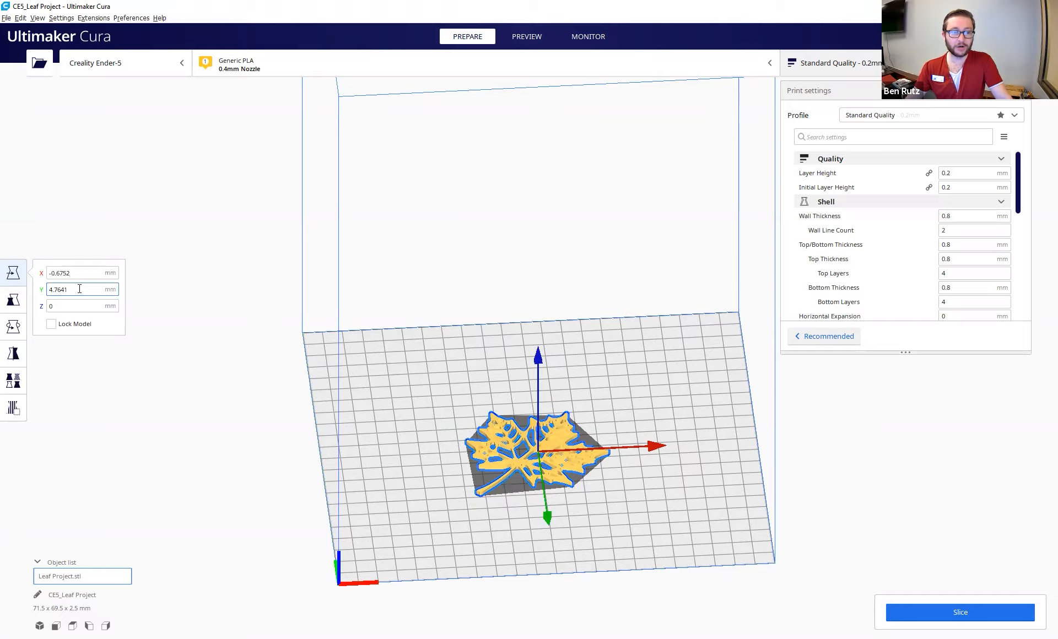
# Step: Set the leaf's X and Y positions to 0 mm to centre it on the plate and deselect it
pyautogui.click(80, 307)
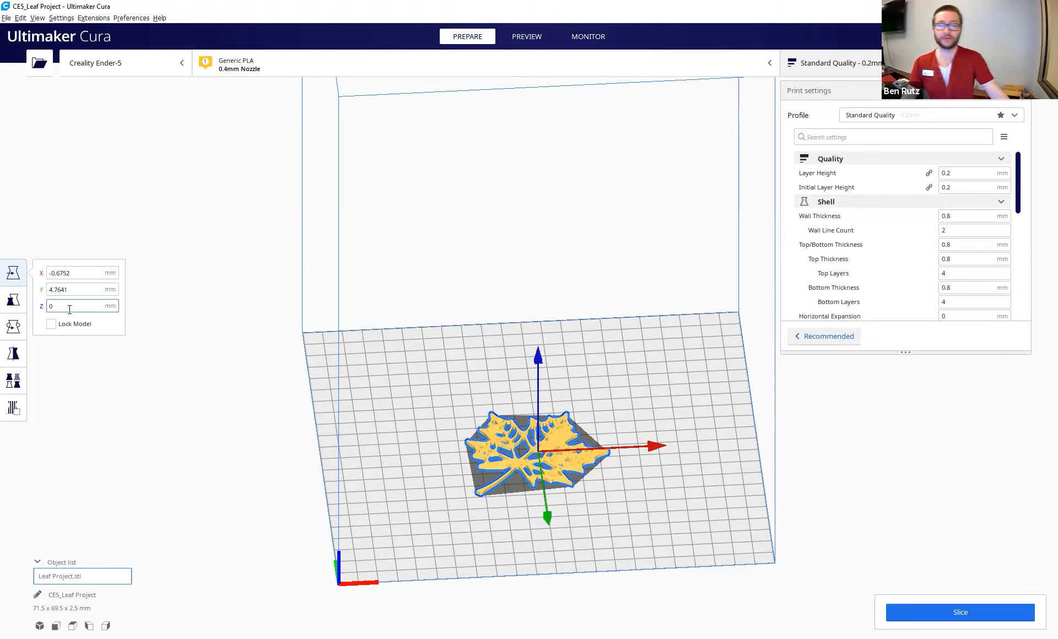
pyautogui.click(65, 289)
pyautogui.hotkey('ctrl', 'a')
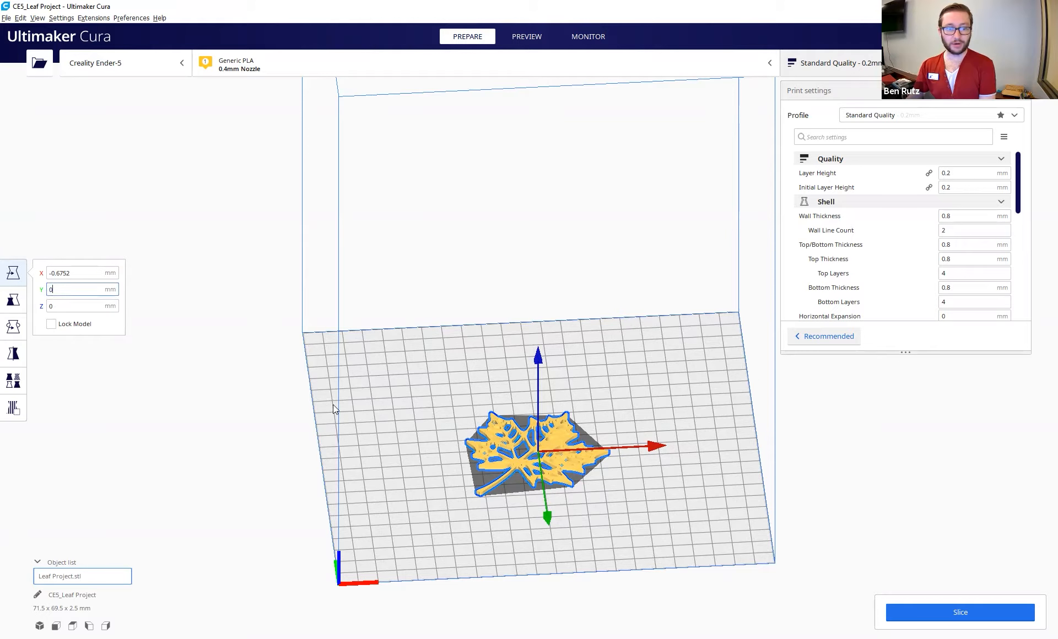
pyautogui.click(373, 415)
pyautogui.click(538, 405)
pyautogui.click(77, 273)
pyautogui.hotkey('ctrl', 'a')
pyautogui.write('0')
pyautogui.press('Return')
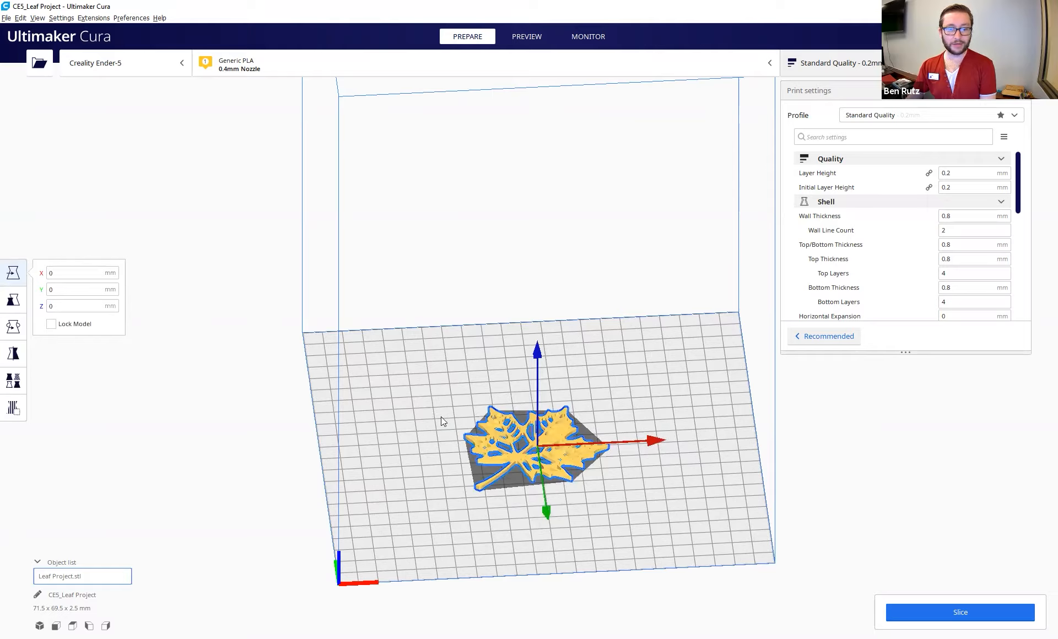
pyautogui.click(460, 395)
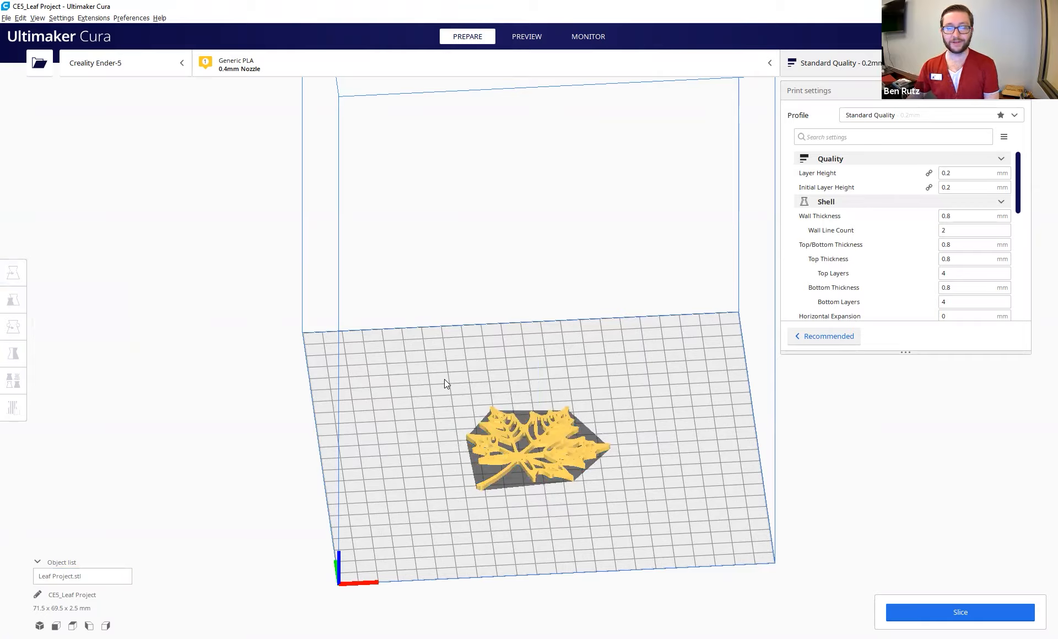
# Step: Scale the leaf model up uniformly to about 149%
pyautogui.click(550, 466)
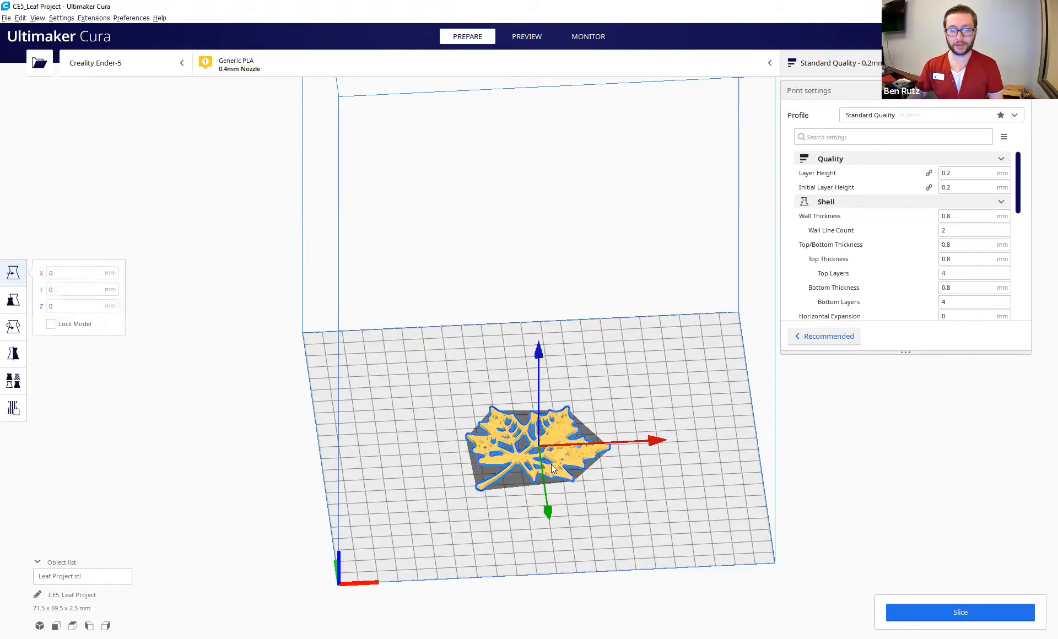
pyautogui.click(13, 300)
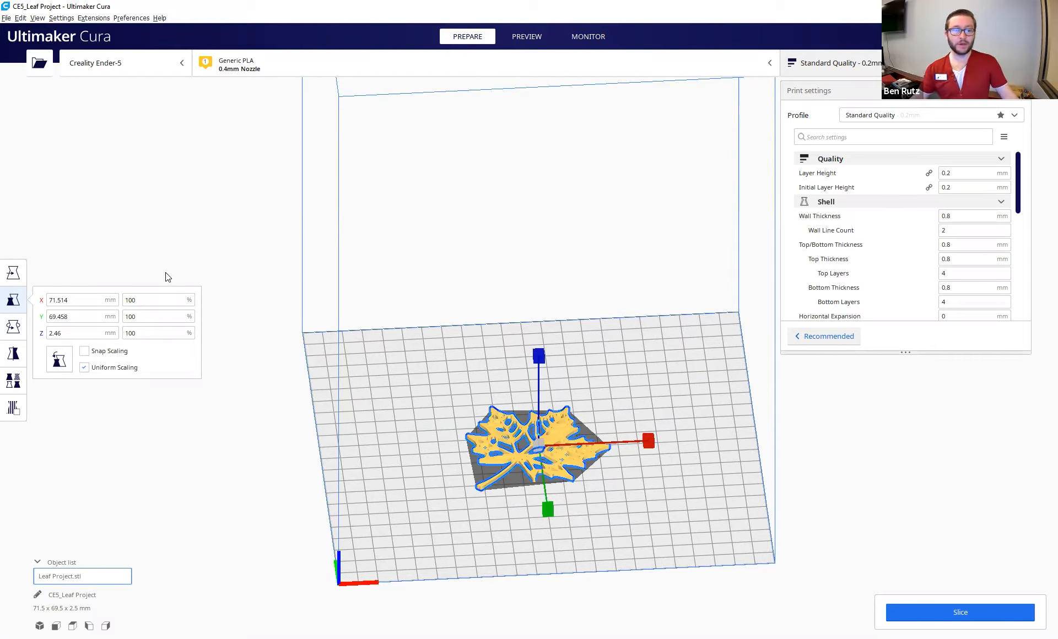
pyautogui.moveTo(539, 356); pyautogui.dragTo(546, 350)
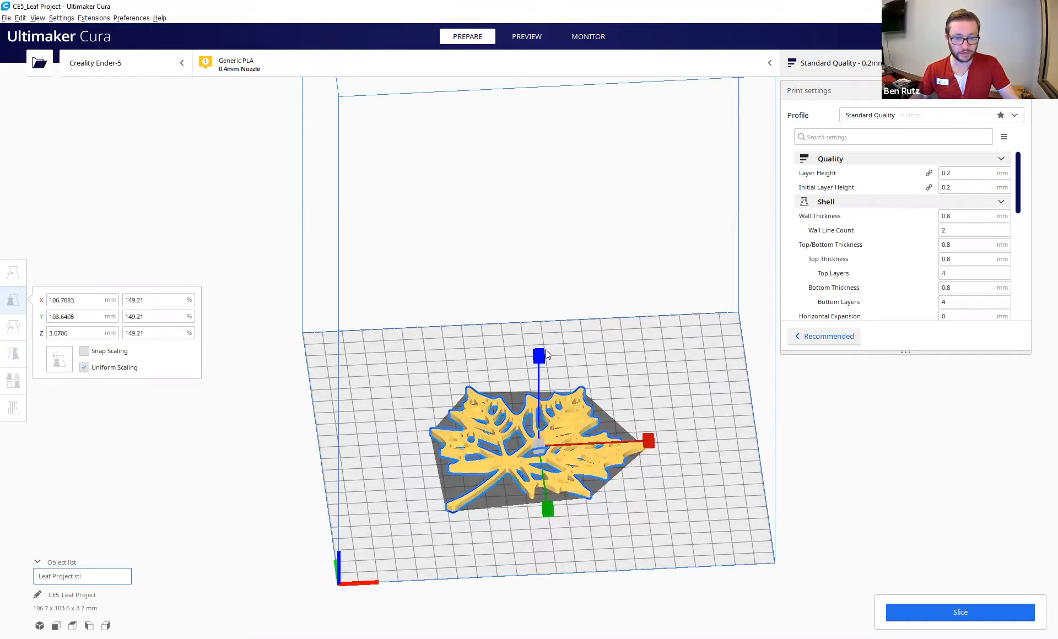
# Step: Set the leaf's uniform scale to 100% and slice the model
pyautogui.click(140, 300)
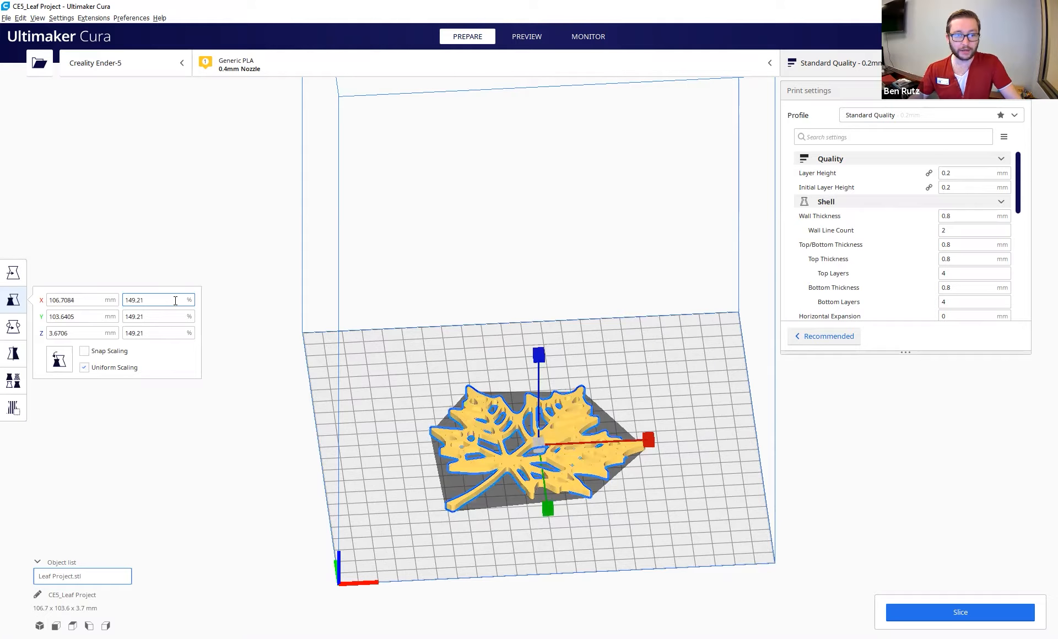
pyautogui.hotkey('ctrl', 'a')
pyautogui.write('100')
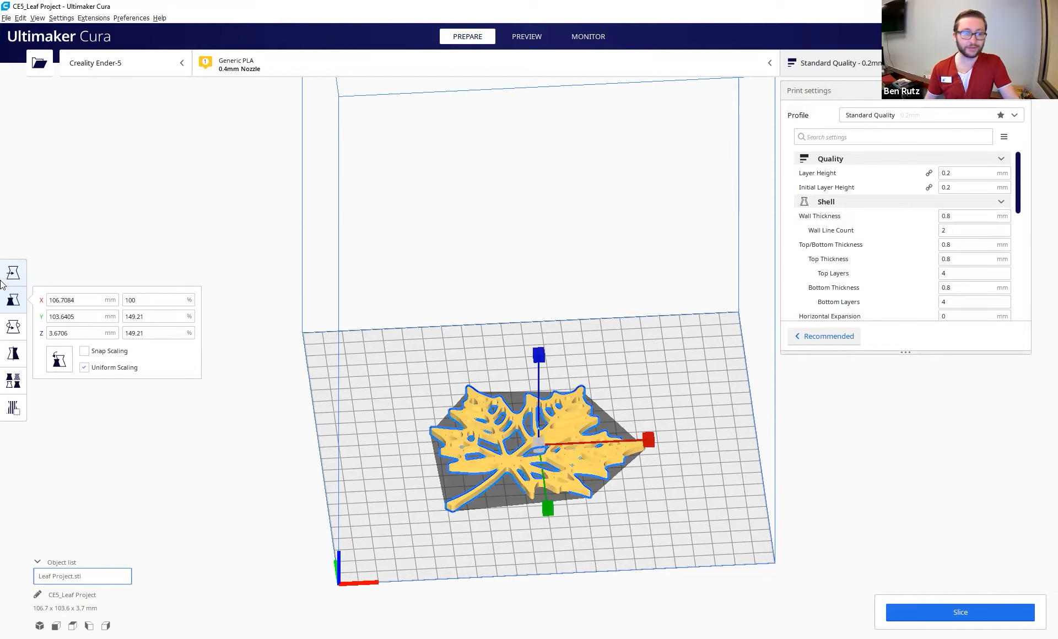
pyautogui.press('Return')
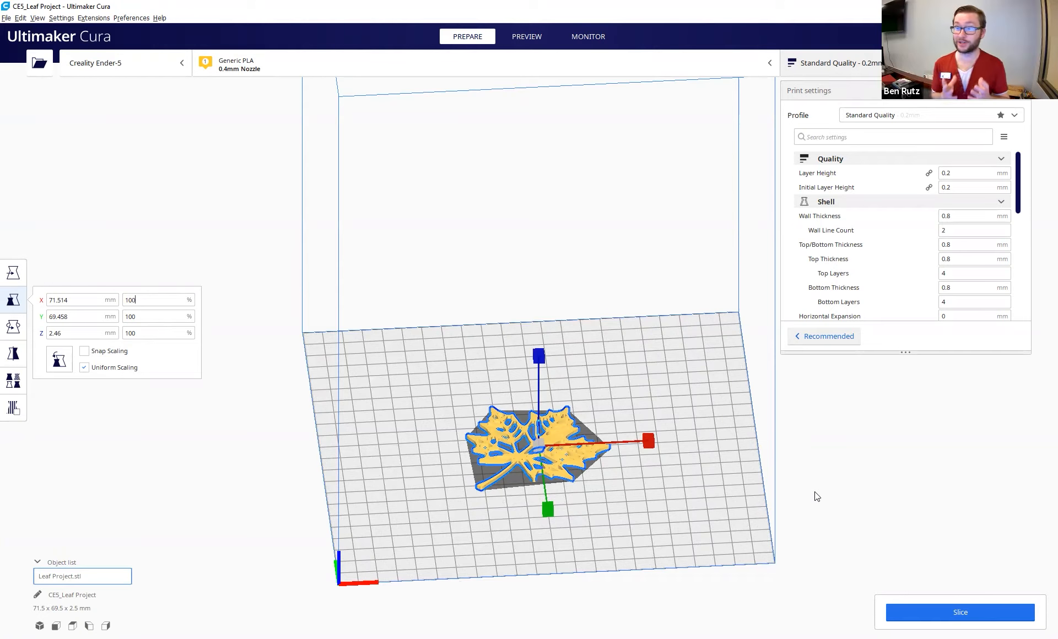
pyautogui.press('Return')
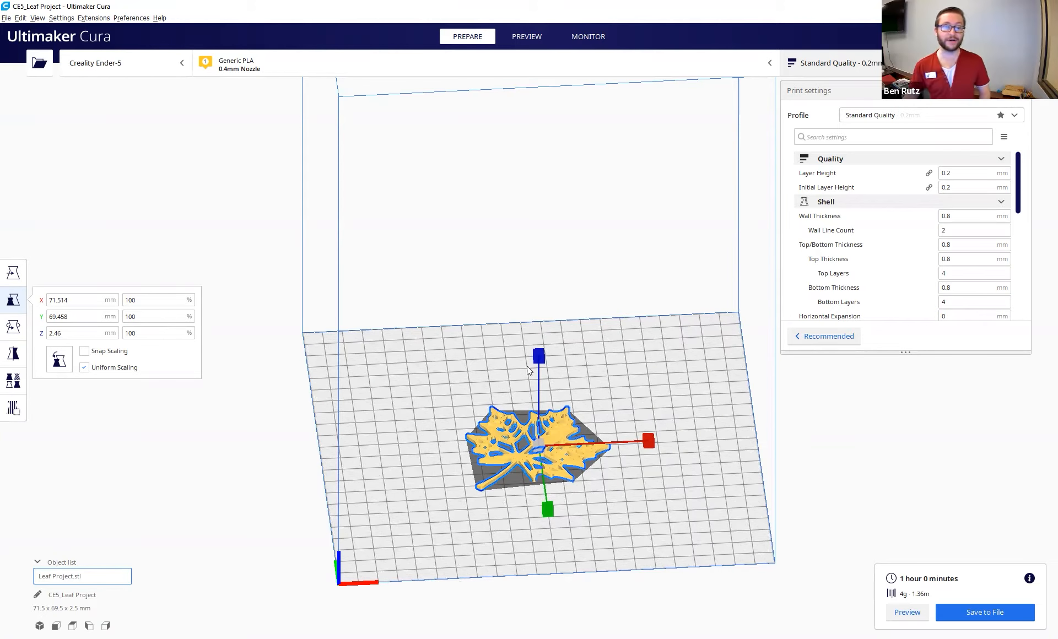
# Step: Slice the leaf at a uniform scale of about 216% and again at about 43% to compare print estimates
pyautogui.moveTo(540, 357); pyautogui.dragTo(539, 344)
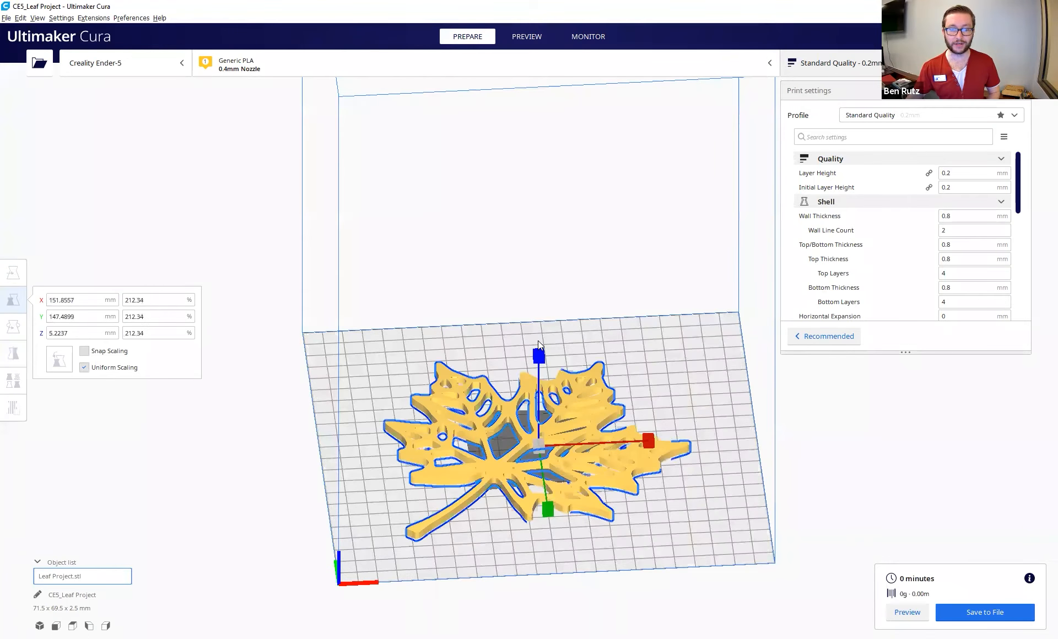
pyautogui.hotkey('ctrl', 'p')
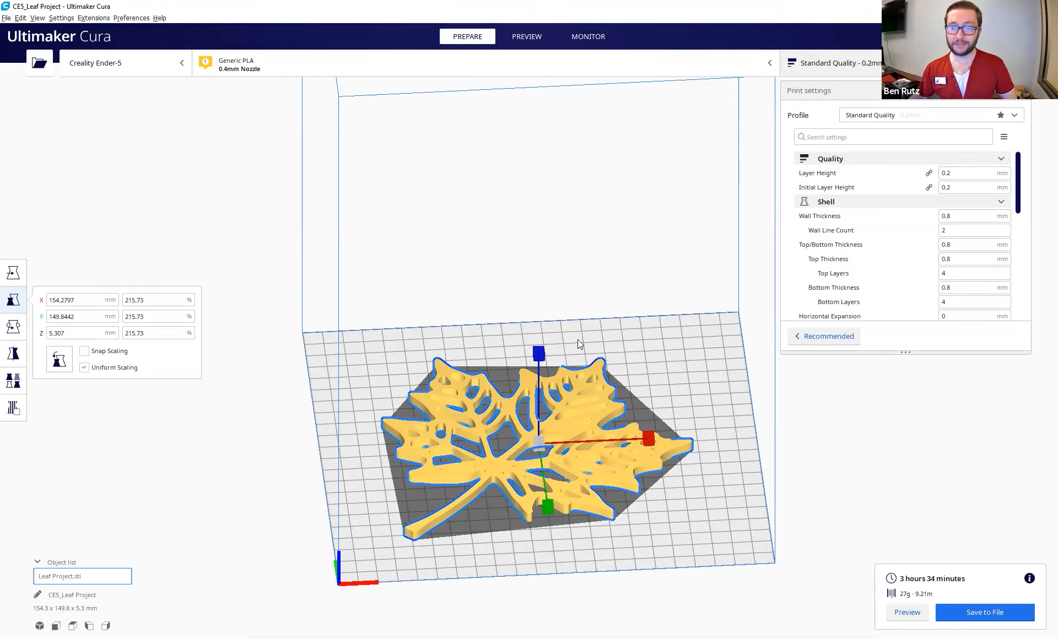
pyautogui.moveTo(544, 370); pyautogui.dragTo(543, 389)
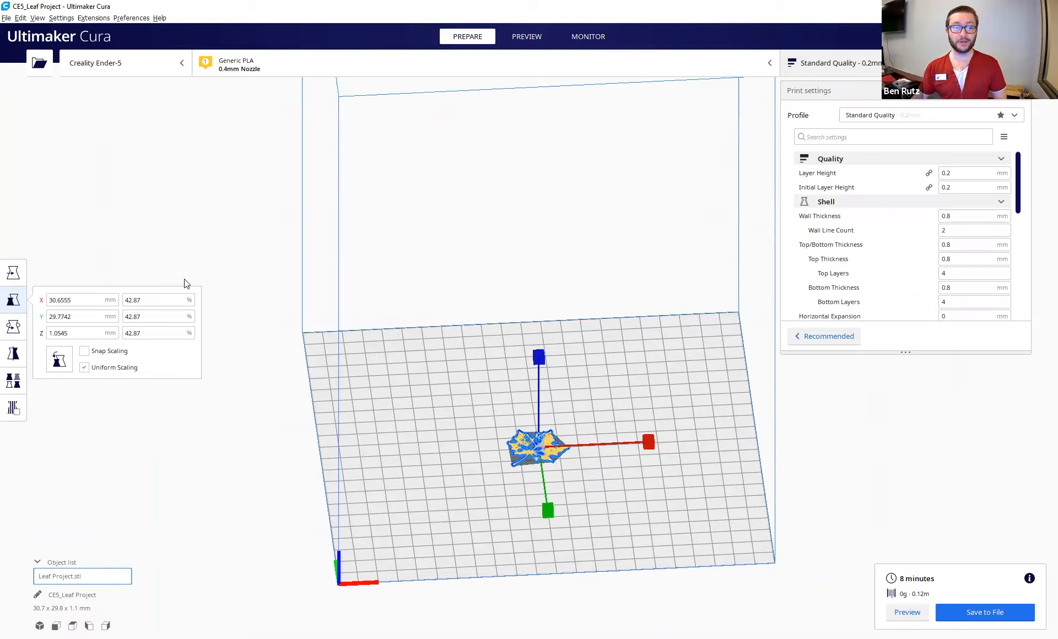
# Step: Restore the leaf to its original size with a uniform scale of 100%
pyautogui.moveTo(173, 300); pyautogui.dragTo(111, 297)
pyautogui.write('100')
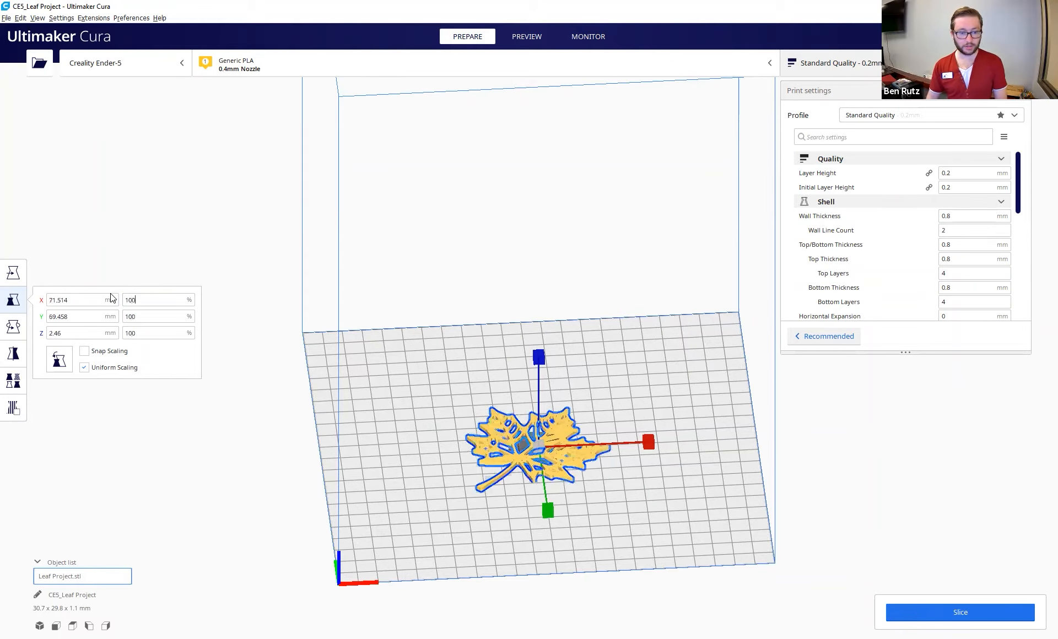
pyautogui.press('Return')
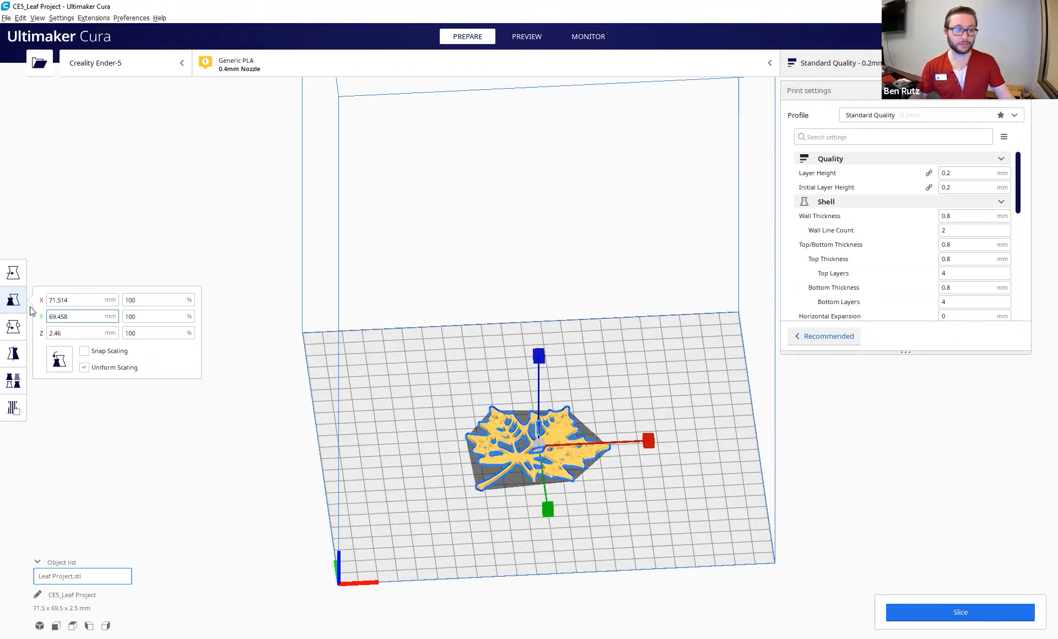
# Step: Rotate the leaf 90° about the Y axis so it stands upright, and view it from the side
pyautogui.click(22, 329)
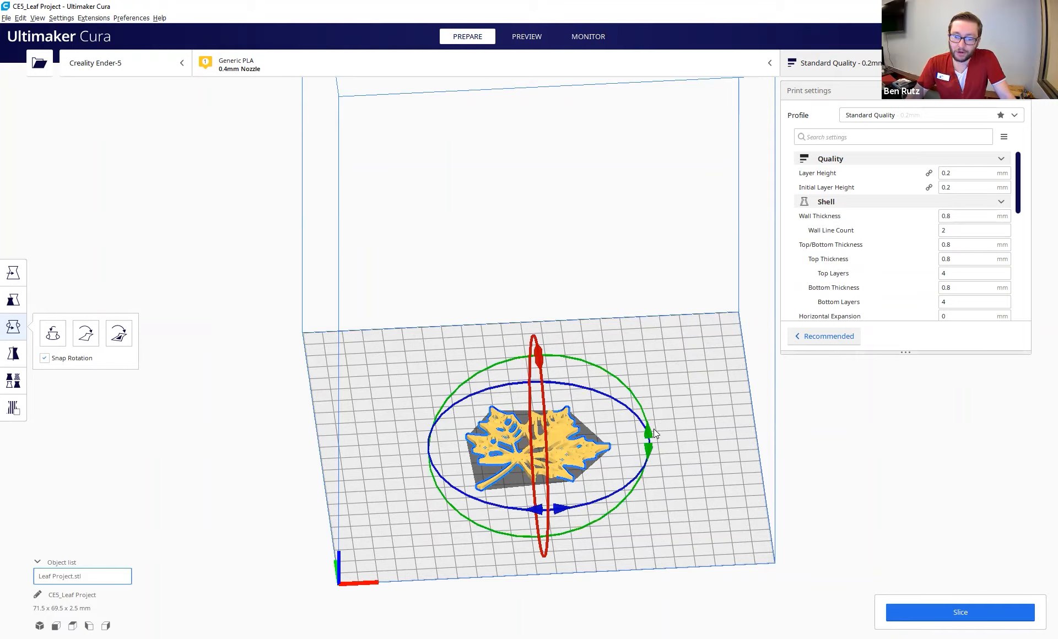
pyautogui.moveTo(650, 433); pyautogui.dragTo(506, 348)
pyautogui.moveTo(392, 502); pyautogui.dragTo(692, 414, button='right')
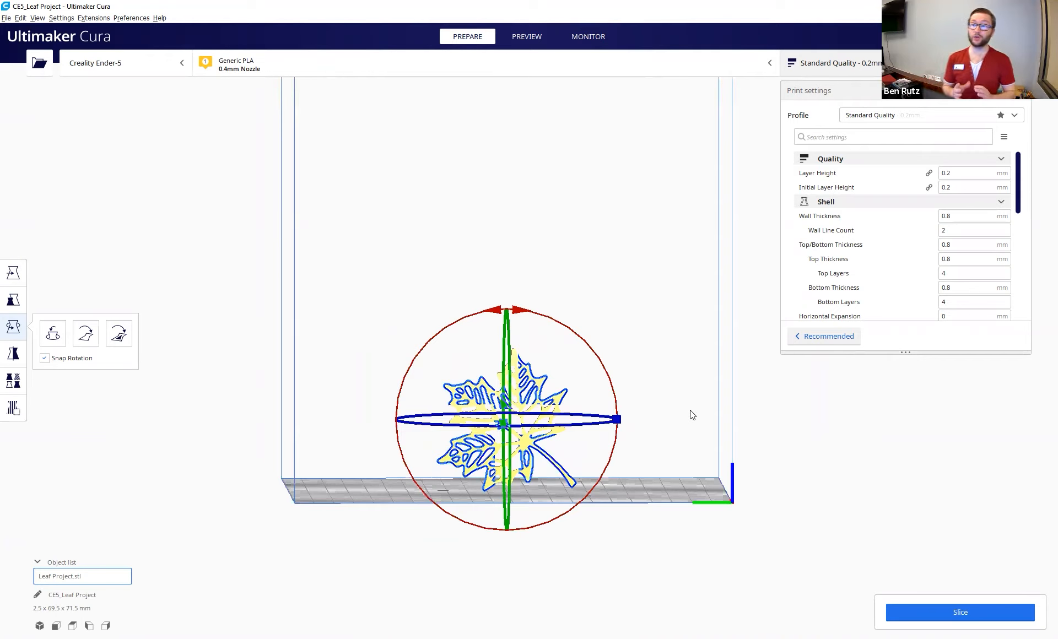
pyautogui.moveTo(680, 432); pyautogui.dragTo(629, 444, button='right')
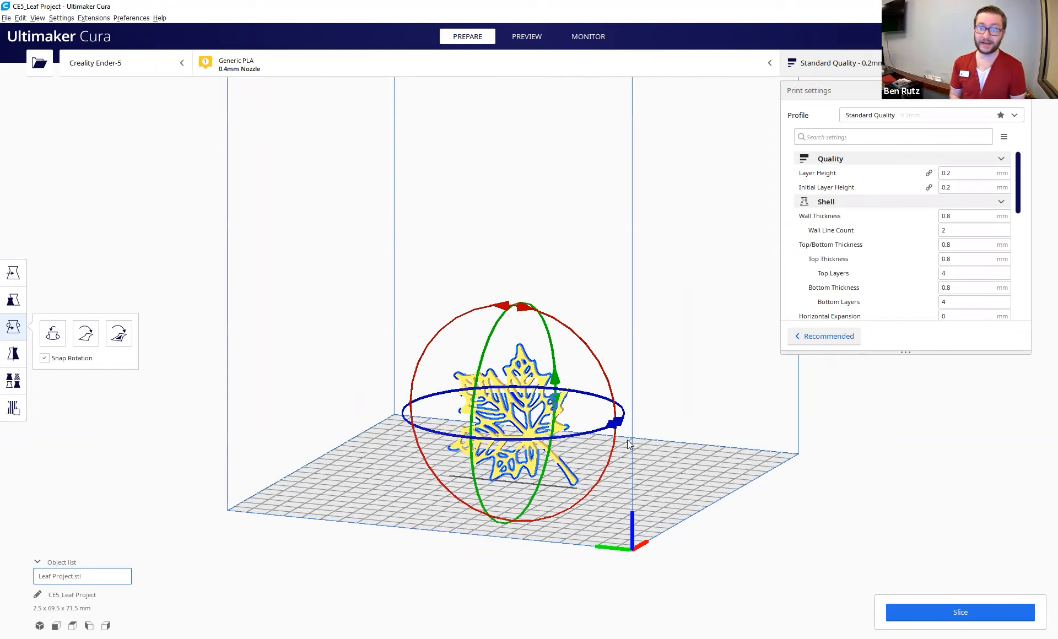
# Step: Reset the leaf's rotation so it lies flat on the build plate and deselect it
pyautogui.moveTo(358, 469); pyautogui.dragTo(192, 476, button='right')
pyautogui.click(52, 334)
pyautogui.click(304, 431)
pyautogui.moveTo(305, 431); pyautogui.dragTo(354, 428, button='right')
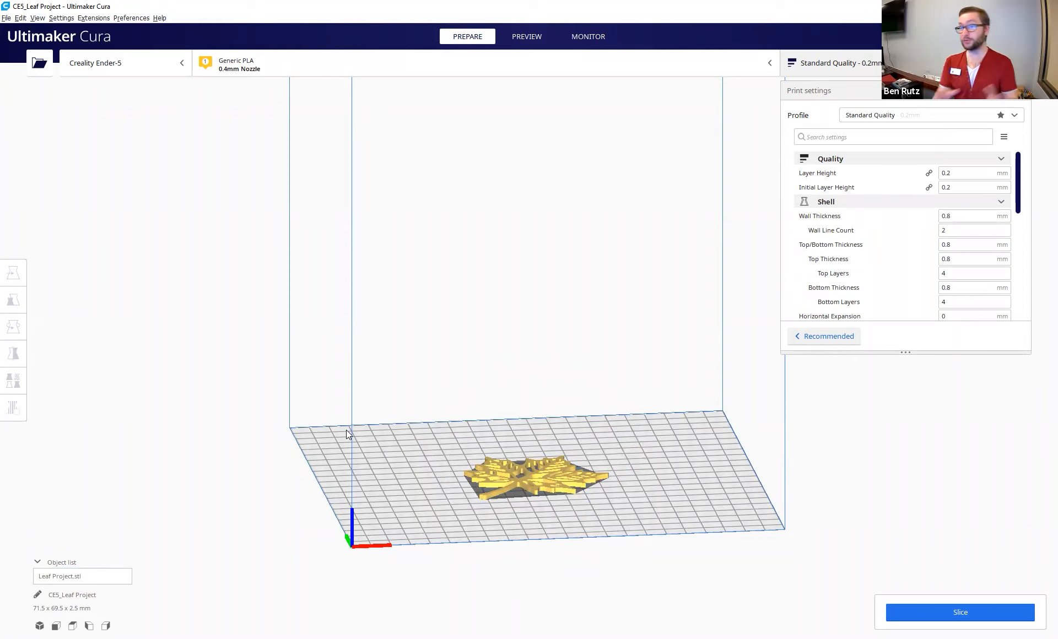
# Step: Mirror the leaf along the X axis, along the Y axis, and along the X axis again
pyautogui.moveTo(574, 609); pyautogui.dragTo(437, 425, button='right')
pyautogui.scroll(2, 470, 473)
pyautogui.scroll(2, 470, 469)
pyautogui.moveTo(471, 469); pyautogui.dragTo(430, 510, button='right')
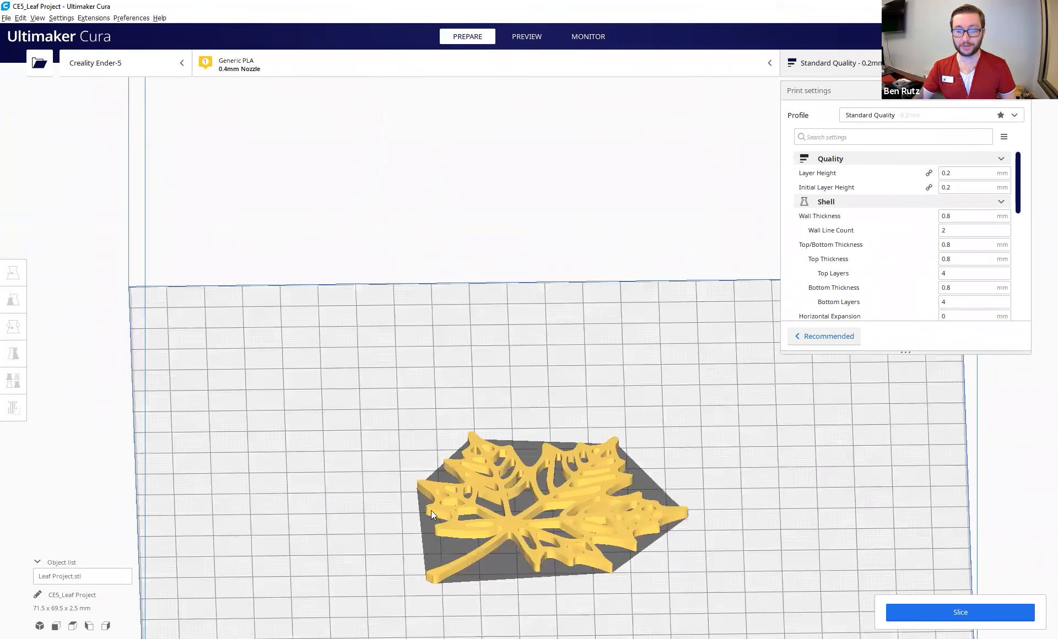
pyautogui.click(499, 477)
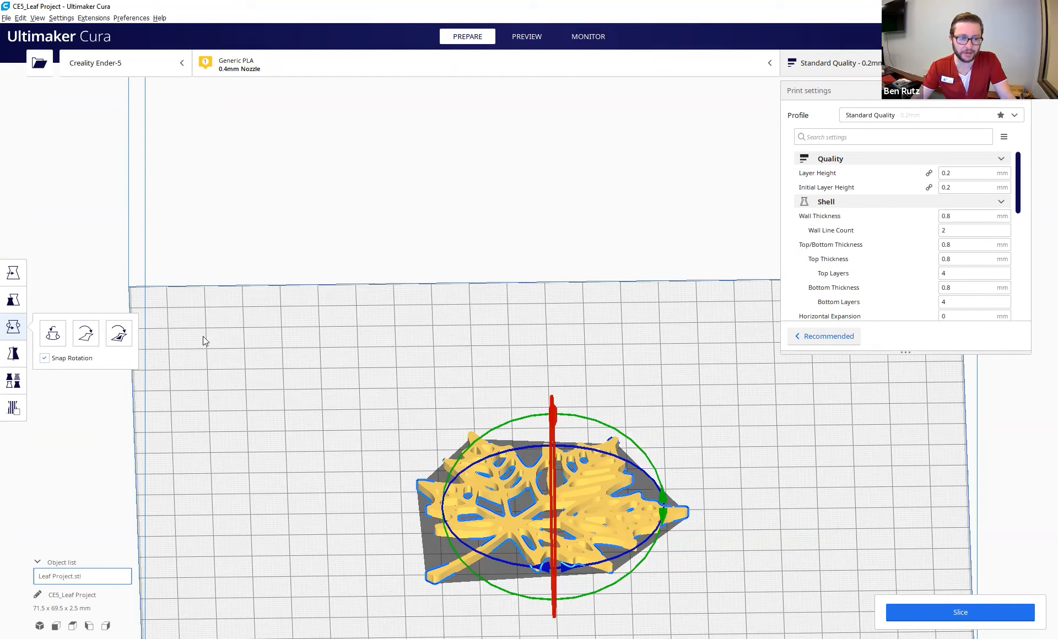
pyautogui.click(14, 355)
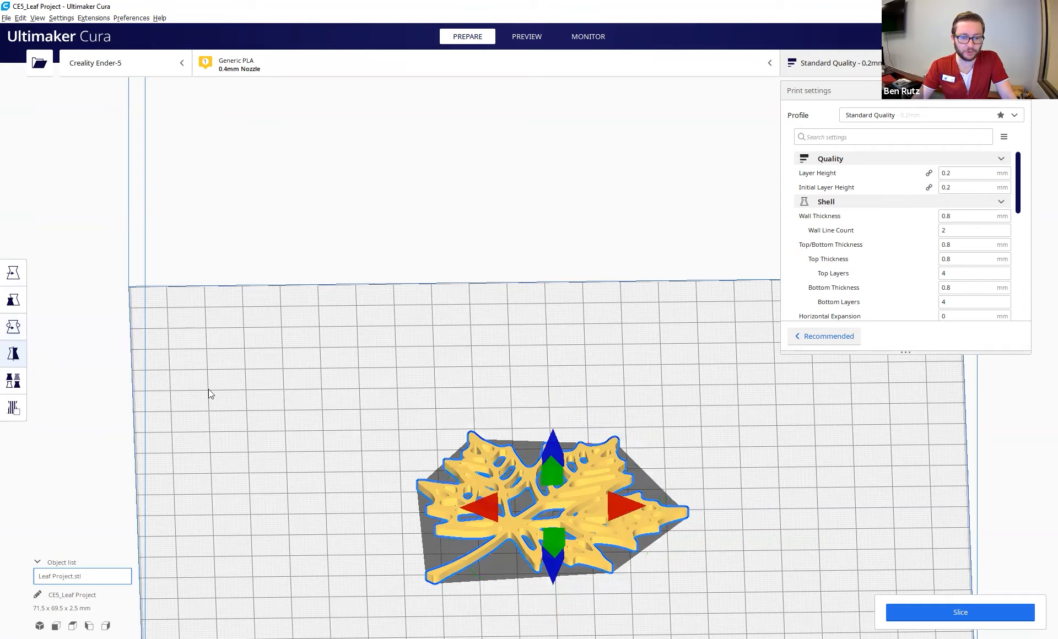
pyautogui.moveTo(374, 399); pyautogui.dragTo(385, 428, button='right')
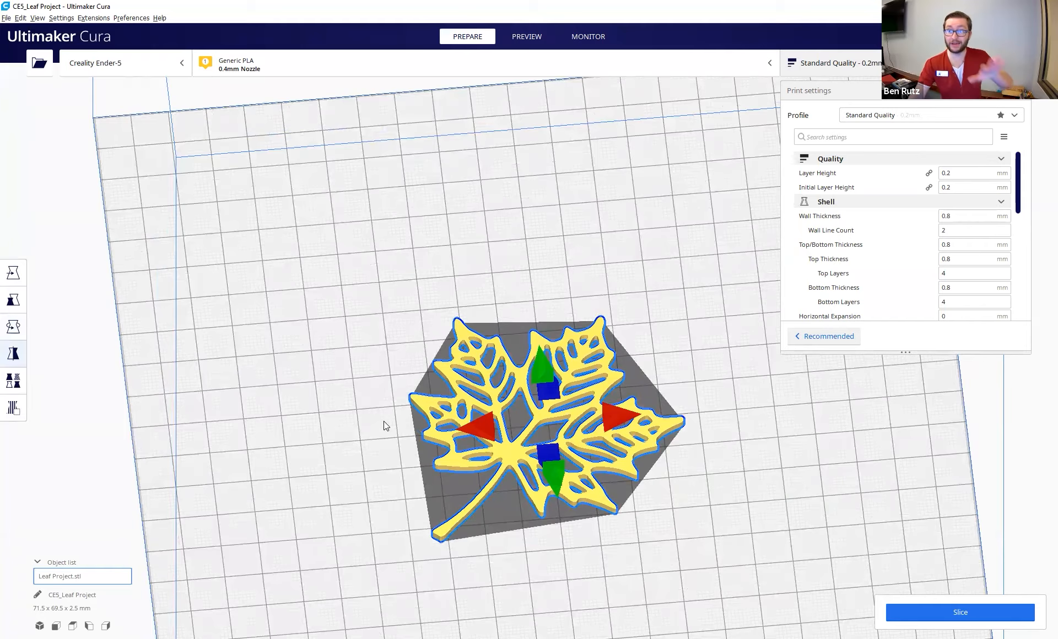
pyautogui.click(487, 430)
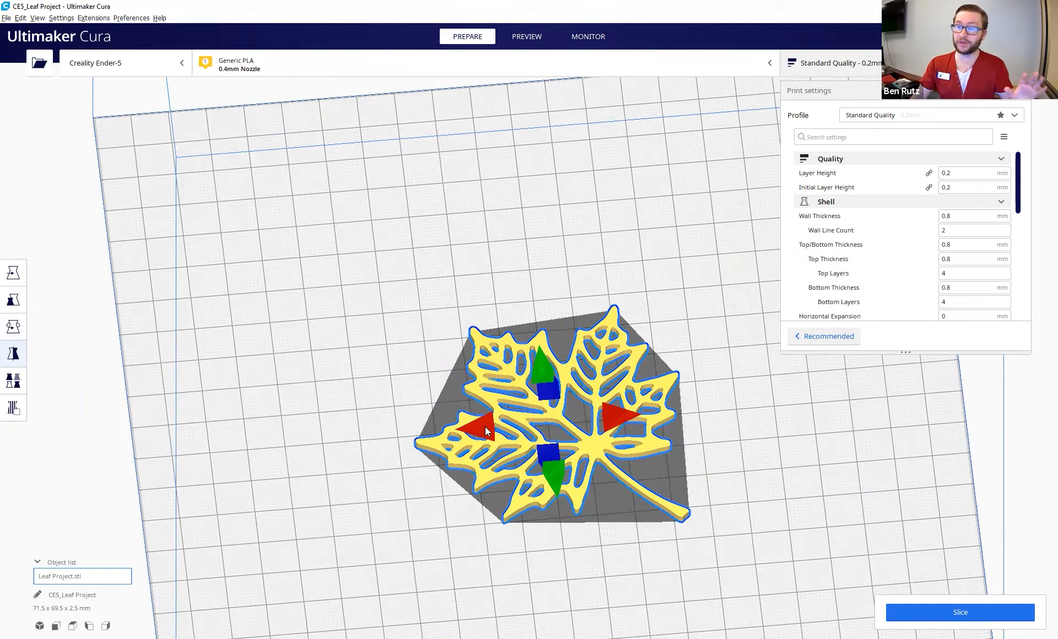
pyautogui.click(547, 475)
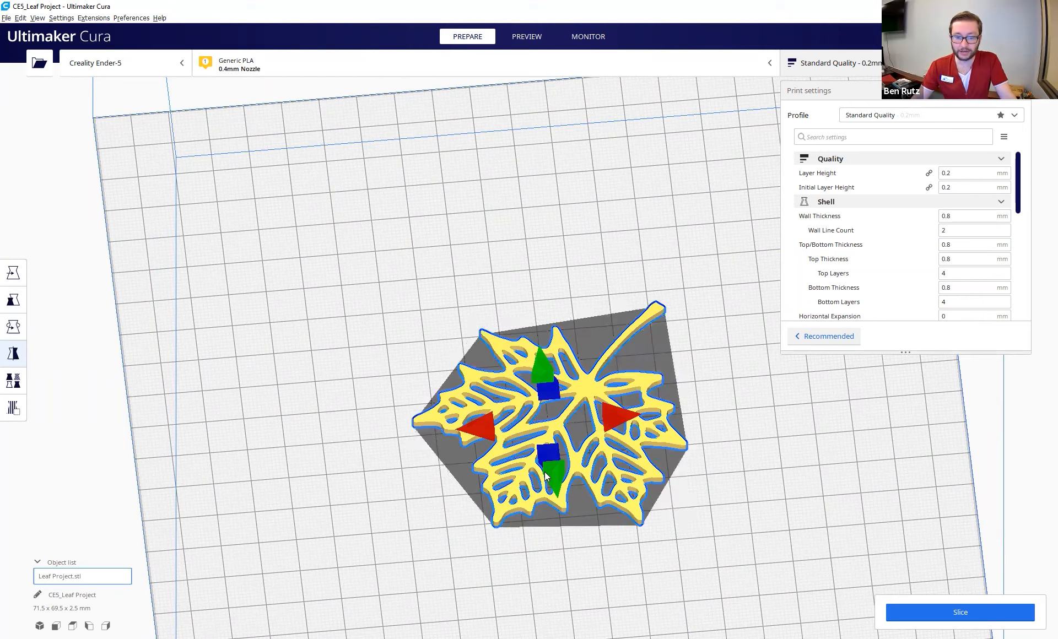
pyautogui.click(616, 417)
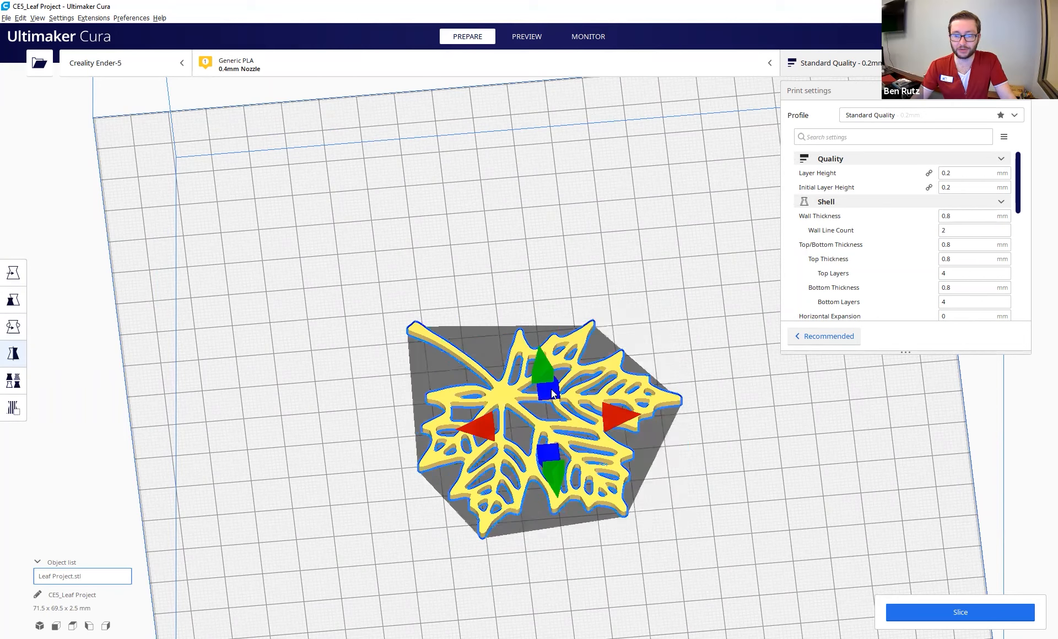
# Step: Mirror the leaf along X, Y and X once more to restore its original orientation, and deselect it
pyautogui.click(477, 425)
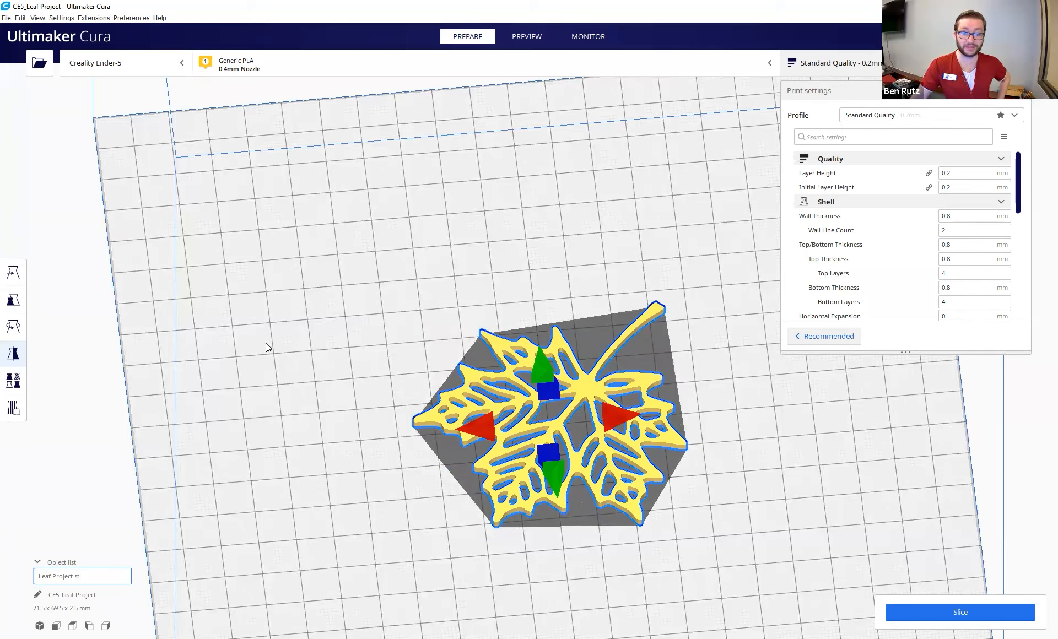
pyautogui.click(540, 362)
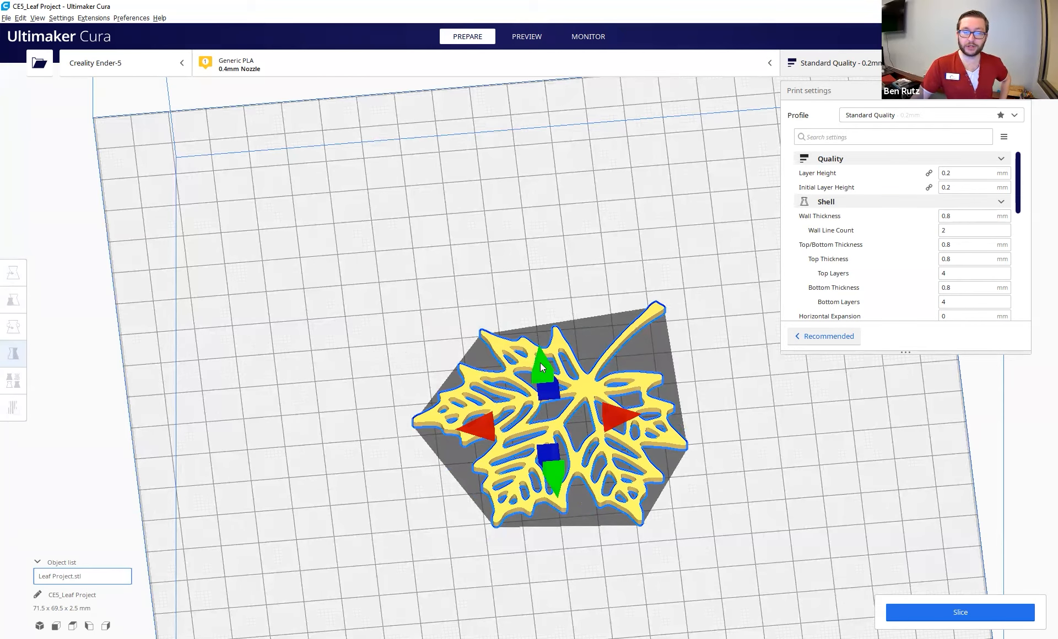
pyautogui.click(487, 435)
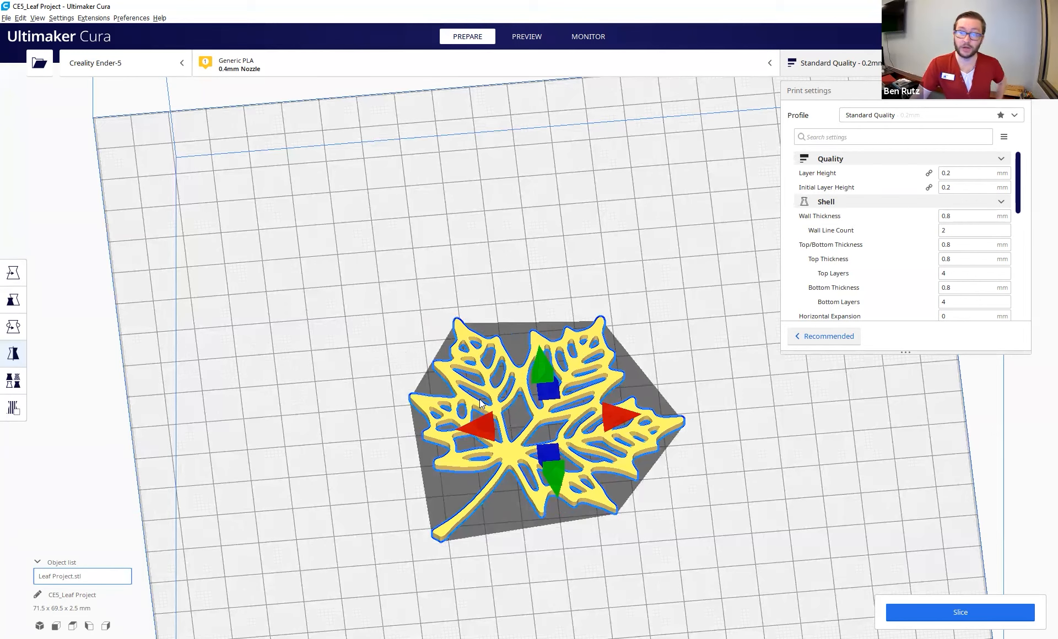
pyautogui.click(368, 364)
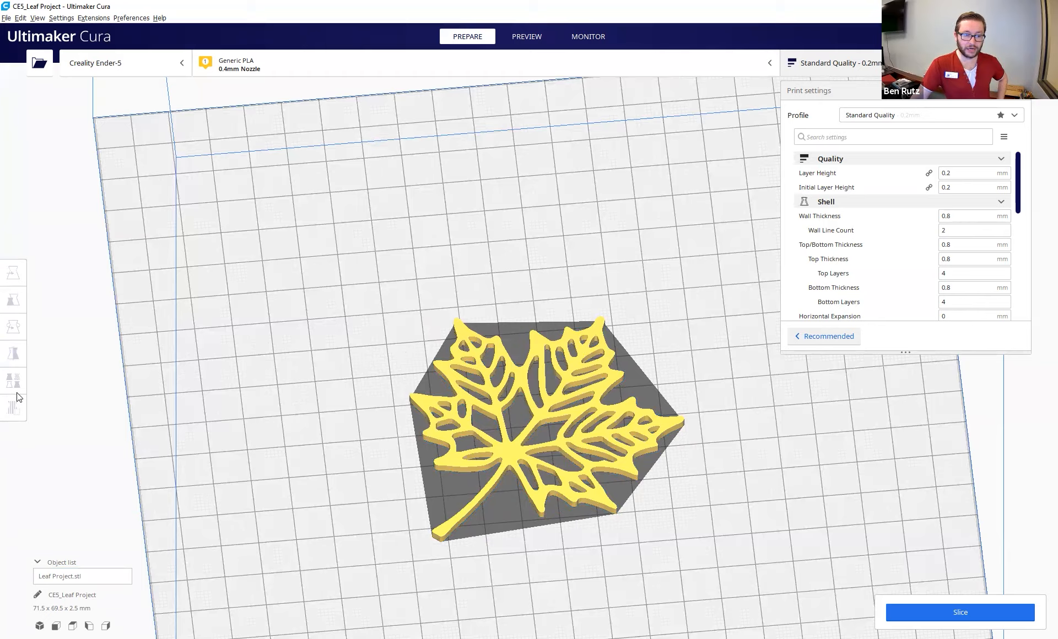
# Step: Look at the leaf's per-model settings and the support blocker tool, and return to the Move tool
pyautogui.click(454, 387)
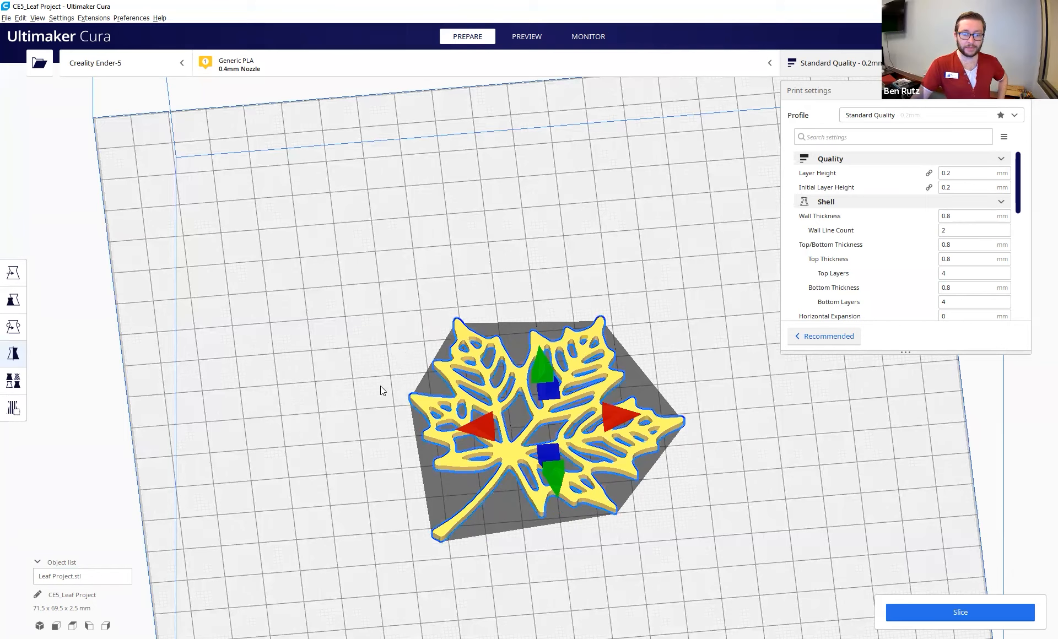
pyautogui.click(15, 386)
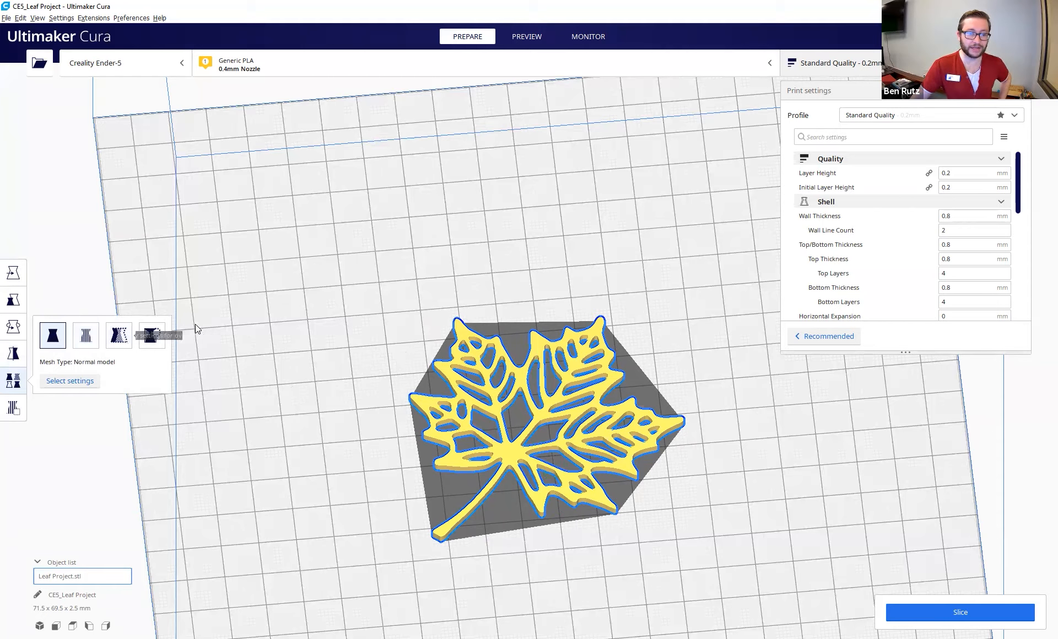
pyautogui.click(14, 408)
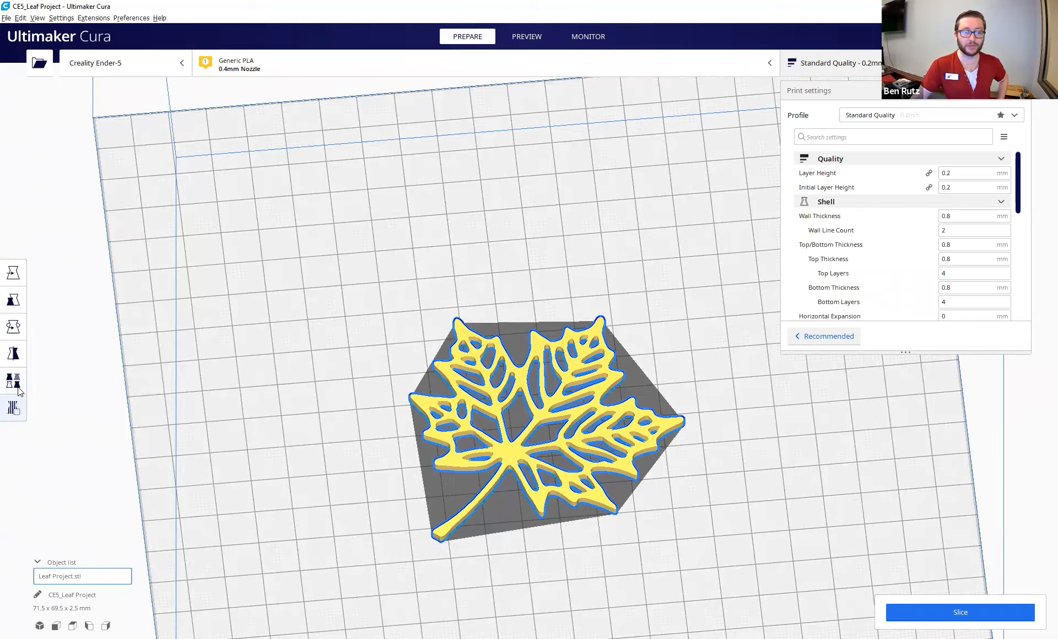
pyautogui.click(15, 274)
pyautogui.click(15, 273)
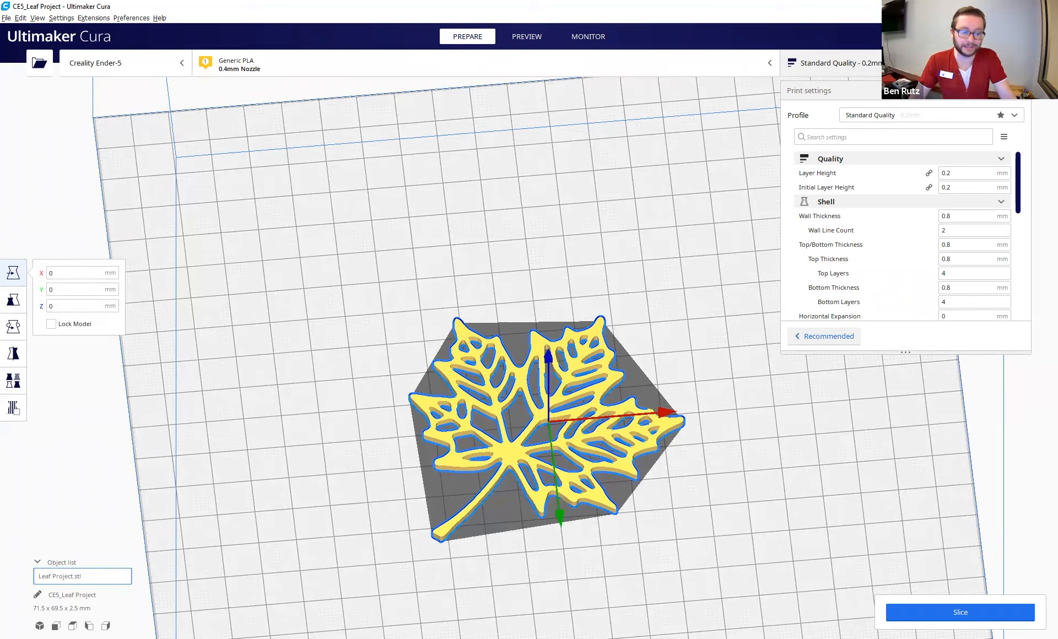
# Step: Rename the print job as LEAFY and deselect the leaf
pyautogui.click(37, 595)
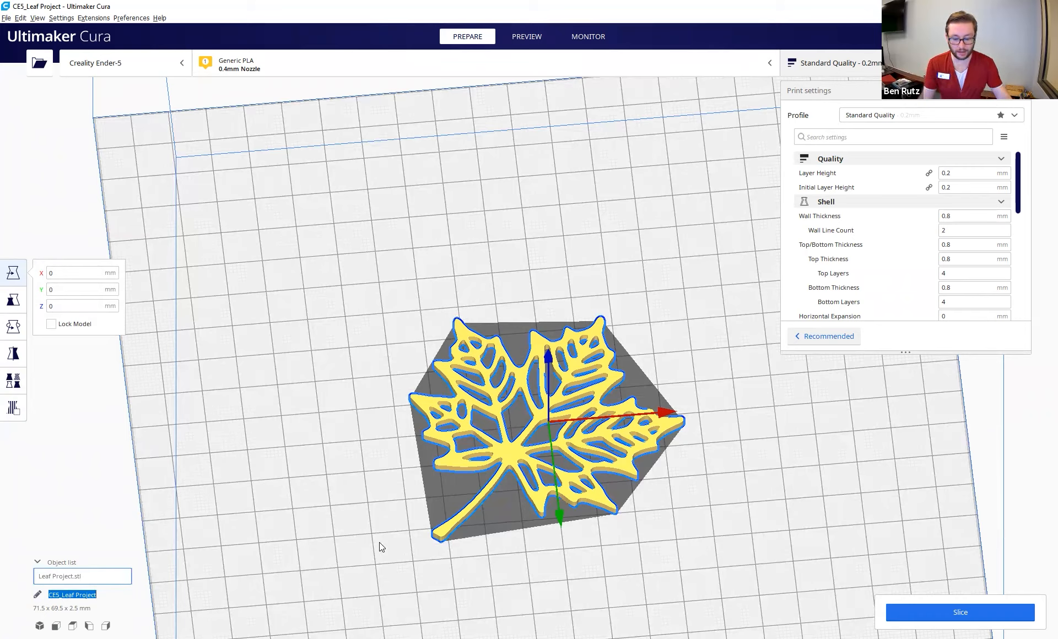
pyautogui.write('LEAFY')
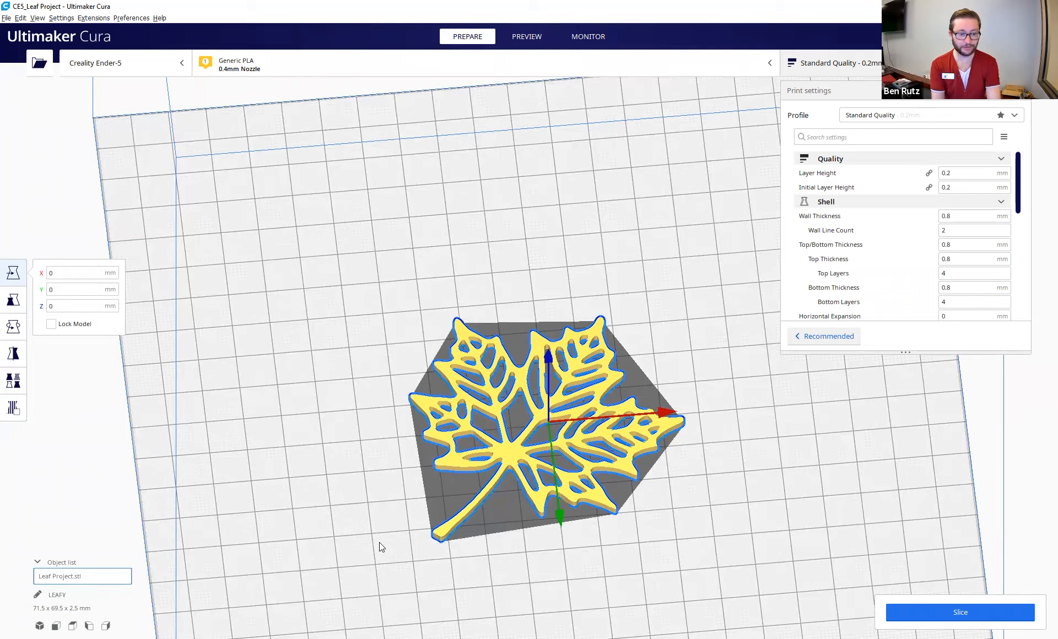
pyautogui.click(360, 460)
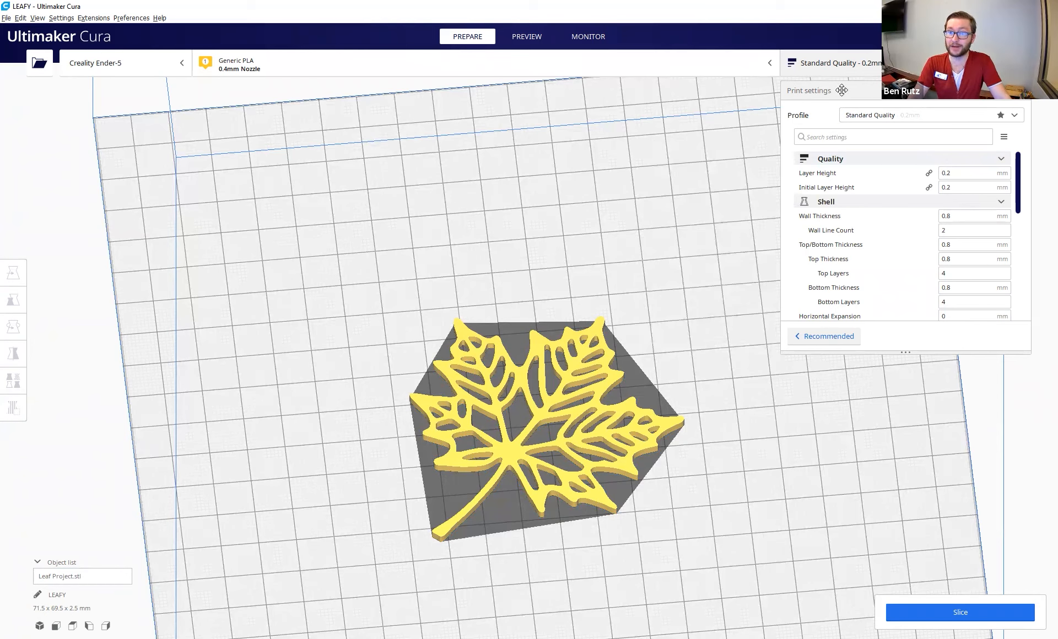
# Step: Review the Quality, Shell and Infill print settings, including wall line count, top/bottom thickness and infill density
pyautogui.scroll(-1, 846, 217)
pyautogui.scroll(1, 846, 218)
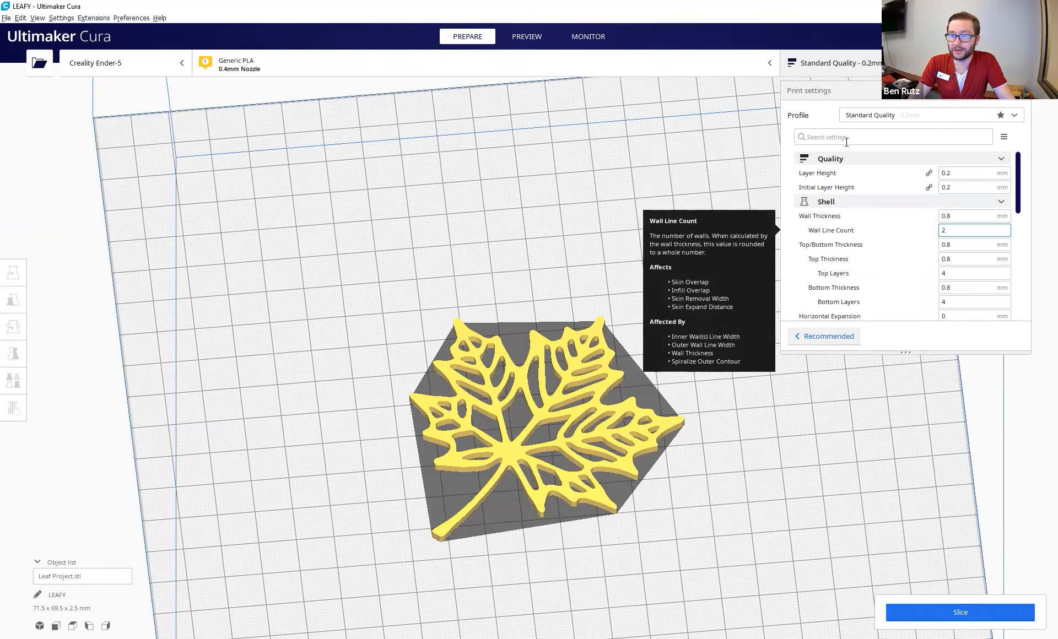
pyautogui.scroll(-1, 846, 141)
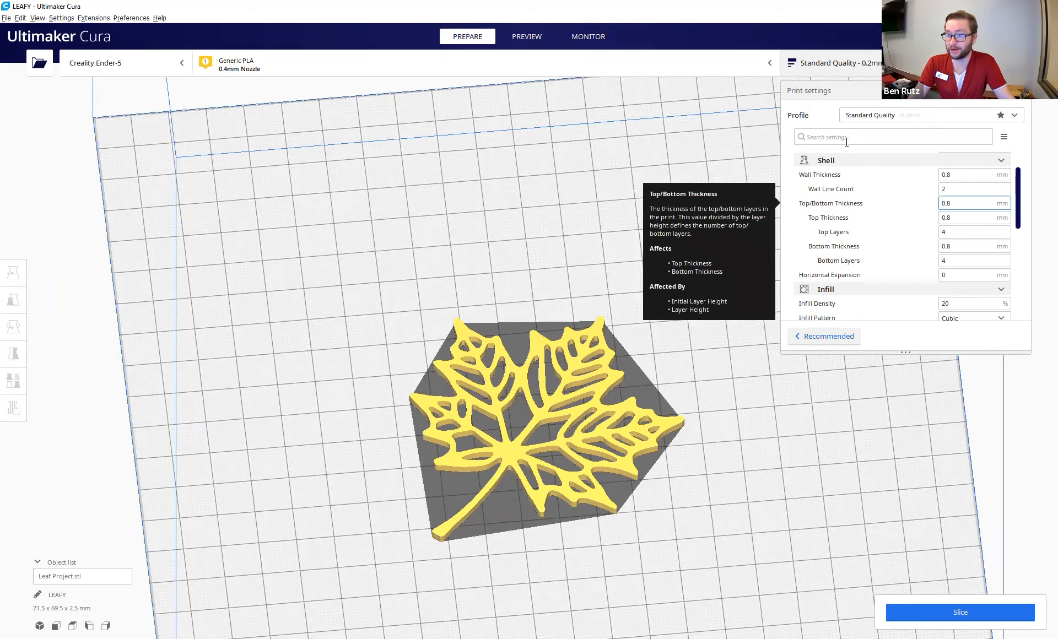
pyautogui.scroll(-2, 846, 141)
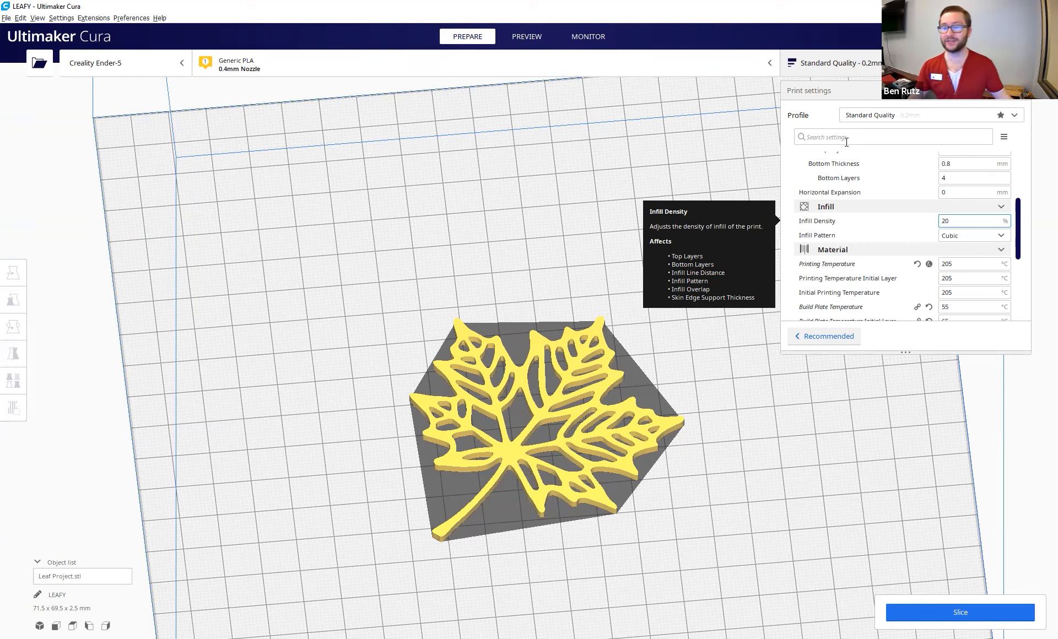
pyautogui.scroll(-2, 848, 221)
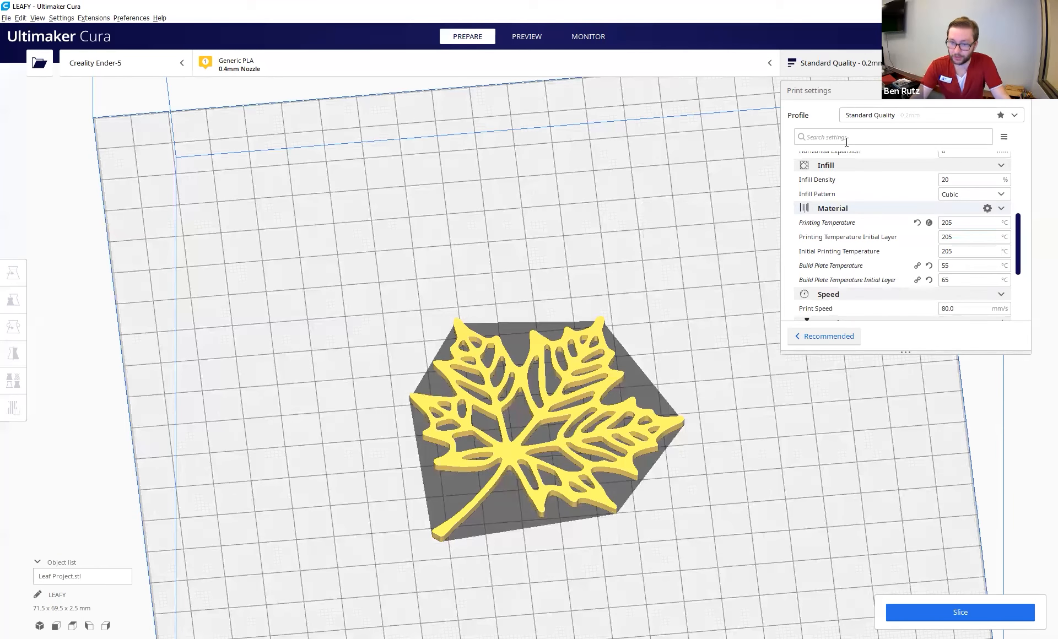
# Step: Examine the printing and build plate temperature settings, the infill density description and the Generate Support option
pyautogui.moveTo(825, 255)
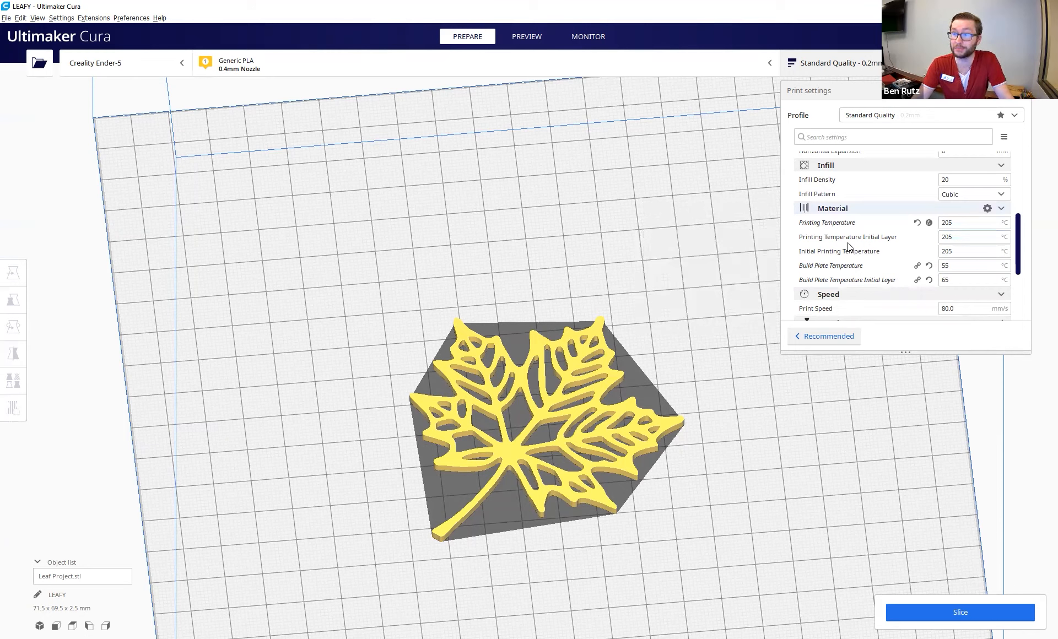
pyautogui.press('Tab')
pyautogui.press('Tab')
pyautogui.press('Tab')
pyautogui.press('Tab')
pyautogui.press('Tab')
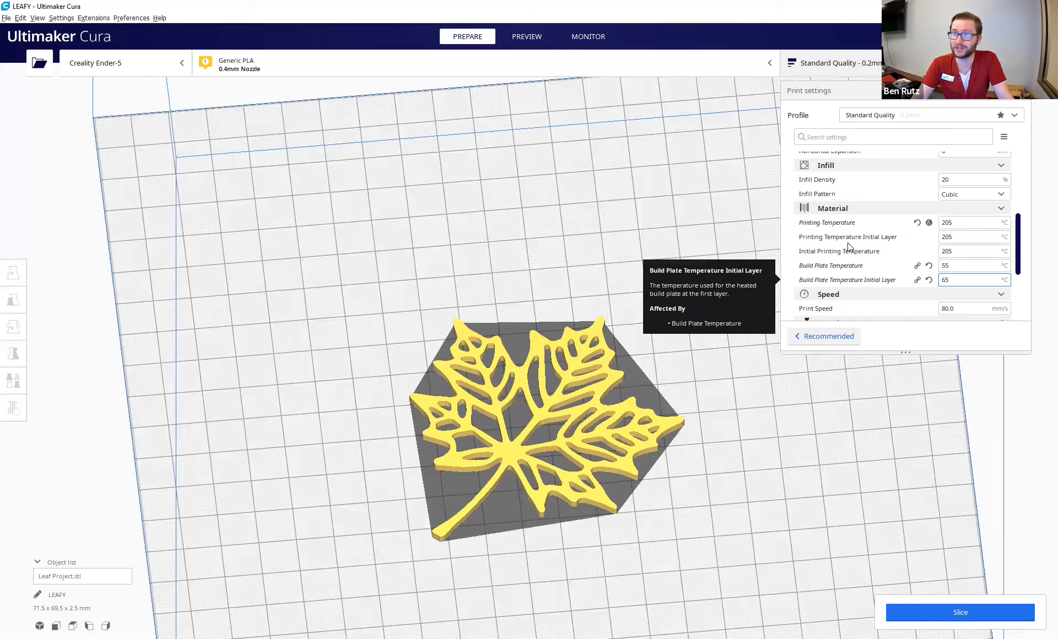
pyautogui.hotkey('shift', 'Tab')
pyautogui.hotkey('shift', 'Tab')
pyautogui.hotkey('shift', 'Tab')
pyautogui.hotkey('shift', 'Tab')
pyautogui.hotkey('shift', 'Tab')
pyautogui.hotkey('shift', 'Tab')
pyautogui.hotkey('shift', 'Tab')
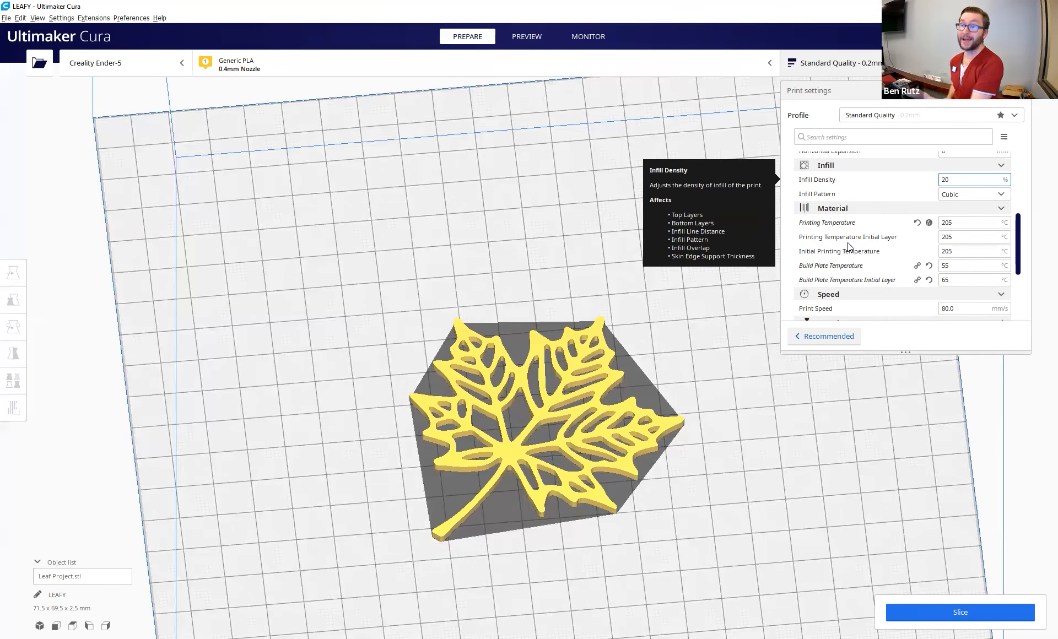
pyautogui.scroll(-5, 847, 242)
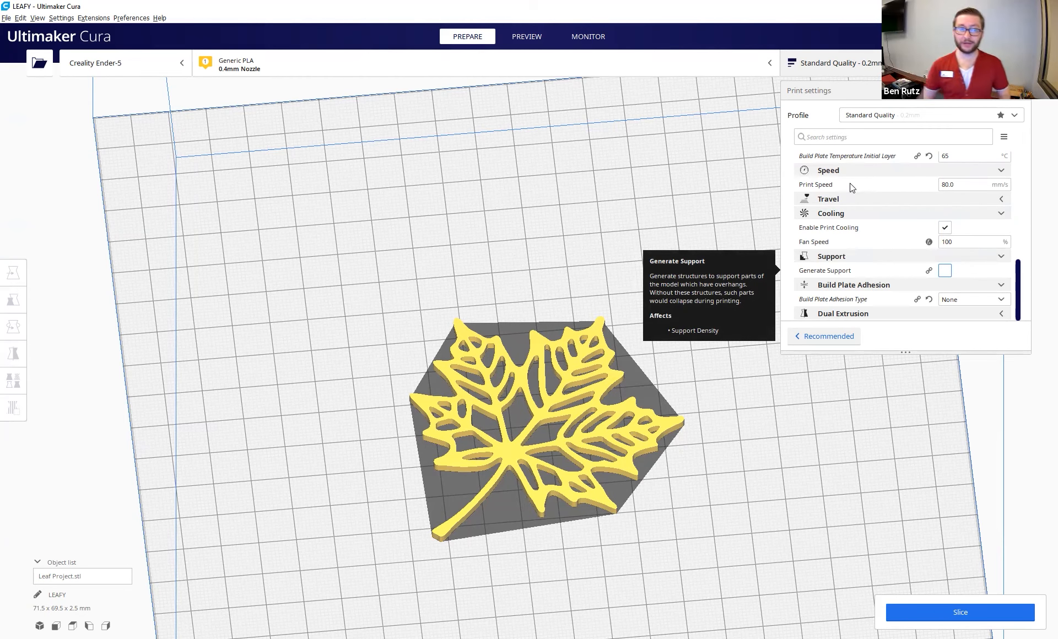
# Step: Rotate the leaf so it stands at a steep tilt on the build plate, and view its overhangs from below
pyautogui.click(579, 386)
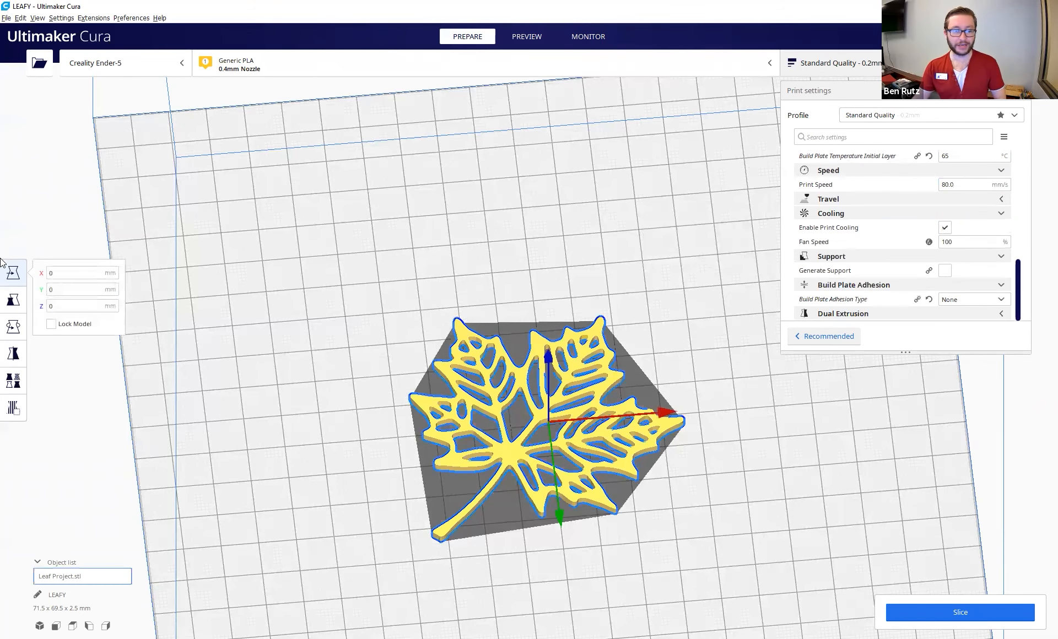
pyautogui.click(13, 327)
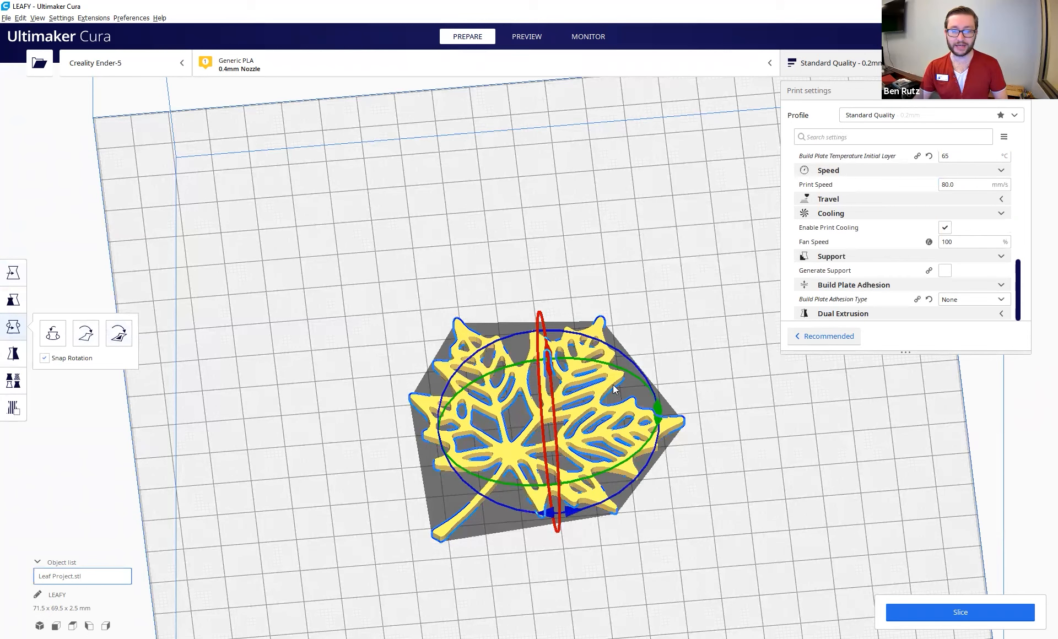
pyautogui.moveTo(654, 406); pyautogui.dragTo(617, 415)
pyautogui.moveTo(617, 414); pyautogui.dragTo(553, 463, button='right')
pyautogui.moveTo(554, 463); pyautogui.dragTo(546, 595)
pyautogui.moveTo(430, 501); pyautogui.dragTo(526, 380, button='right')
# Step: Enable Generate Support and review the support structure, placement, overhang angle, pattern and density options
pyautogui.click(838, 271)
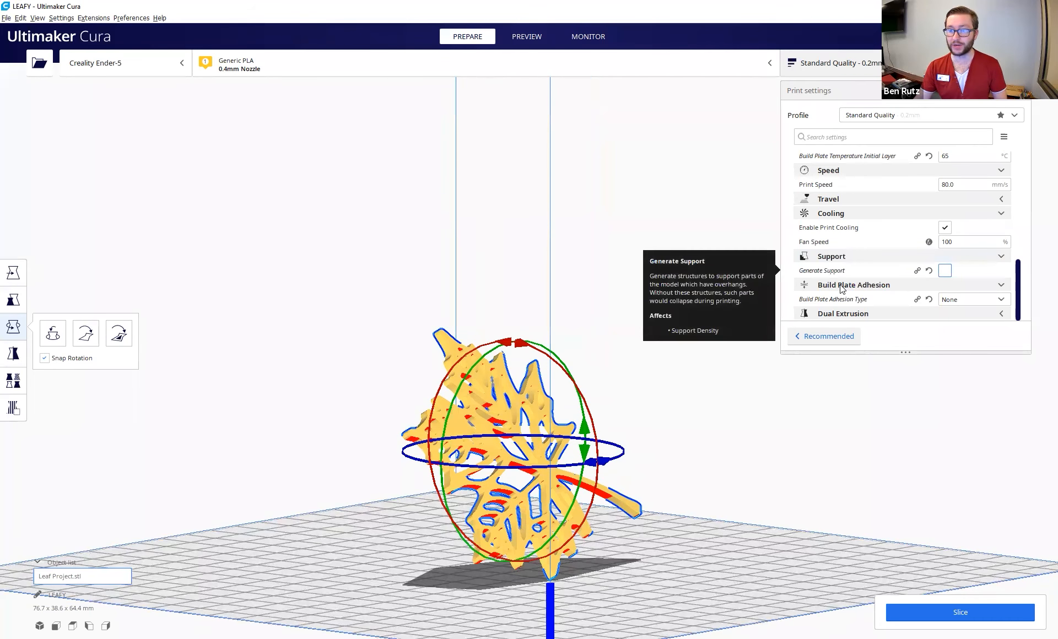
pyautogui.scroll(-1, 849, 283)
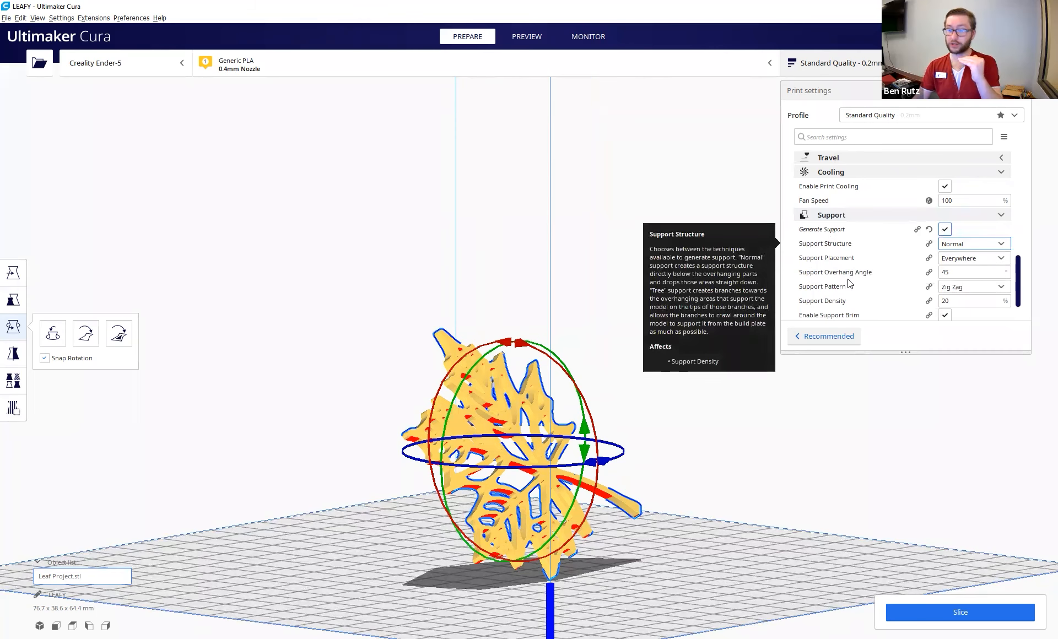
pyautogui.scroll(-1, 849, 284)
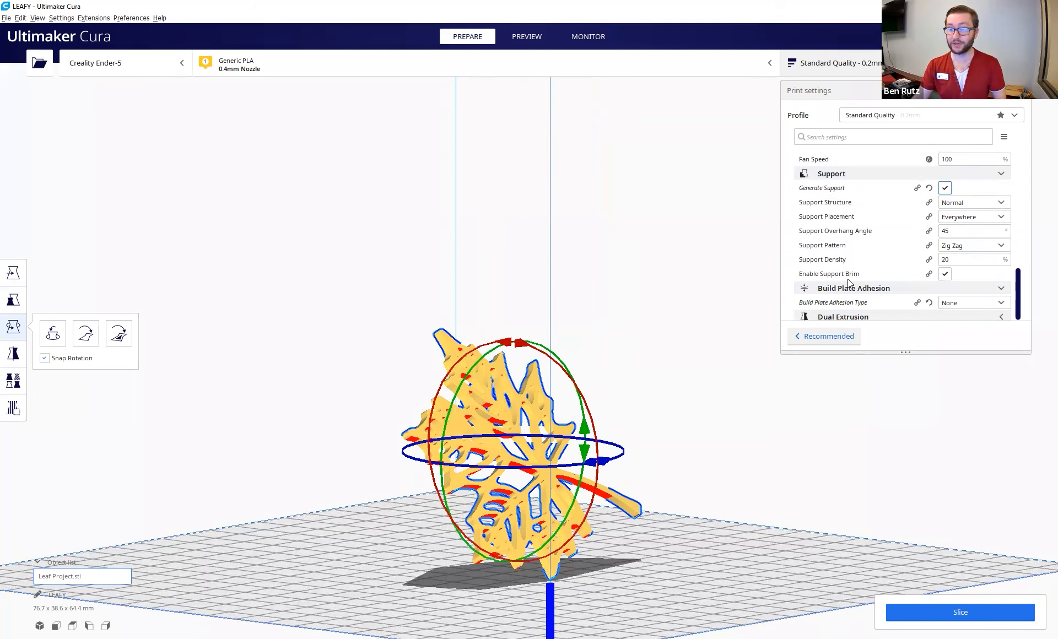
# Step: Slice the tilted leaf and preview its generated supports layer by layer from the side
pyautogui.click(960, 612)
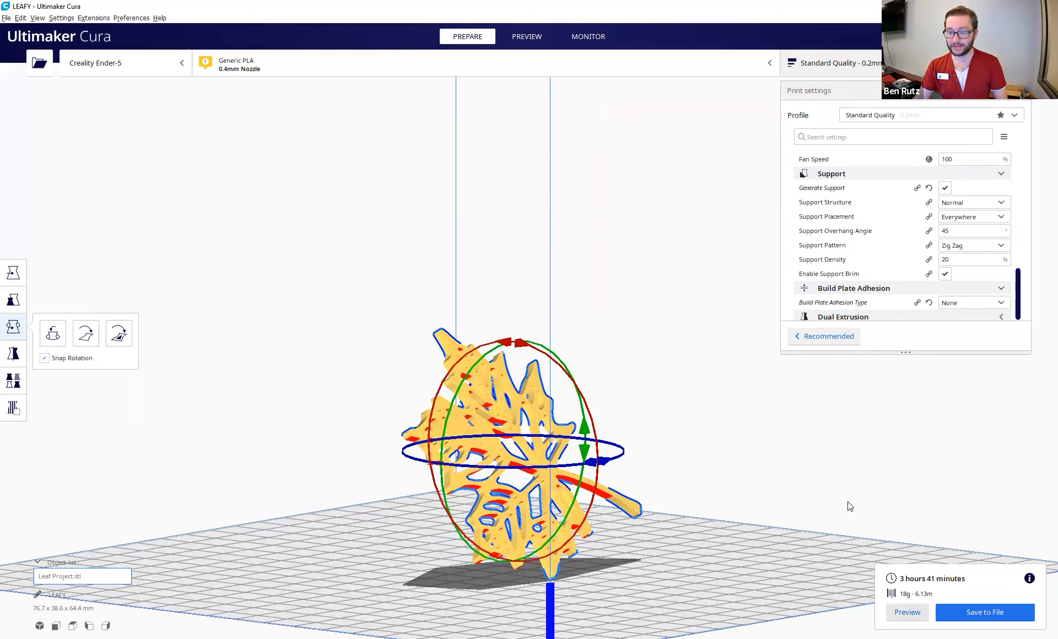
pyautogui.click(907, 612)
pyautogui.moveTo(401, 502); pyautogui.dragTo(488, 522, button='right')
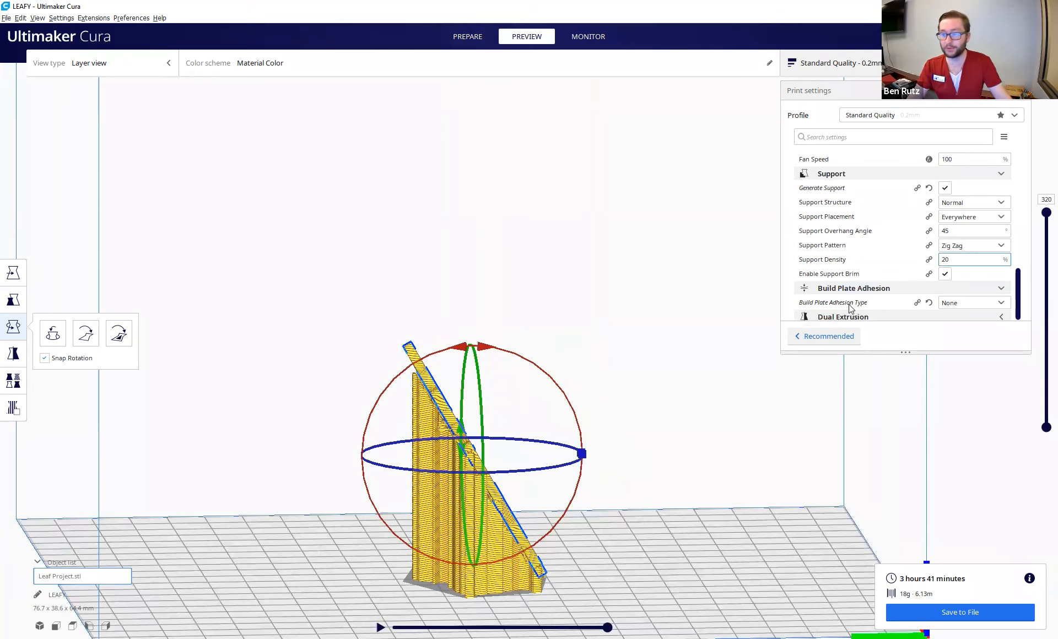
# Step: Examine the description of the Build Plate Adhesion Type setting
pyautogui.scroll(-1, 849, 304)
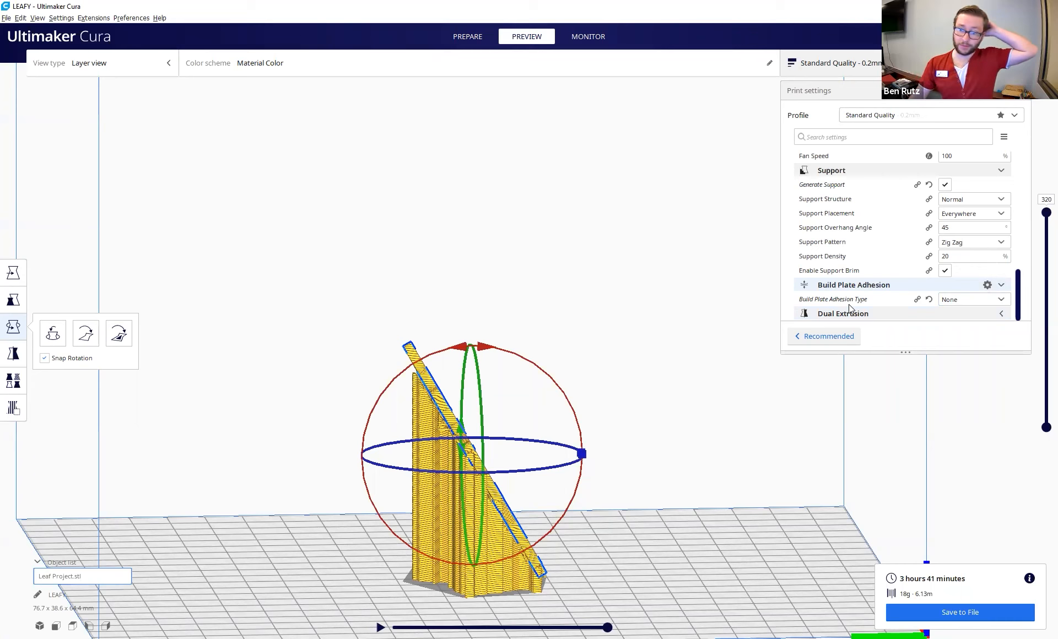
pyautogui.moveTo(849, 304)
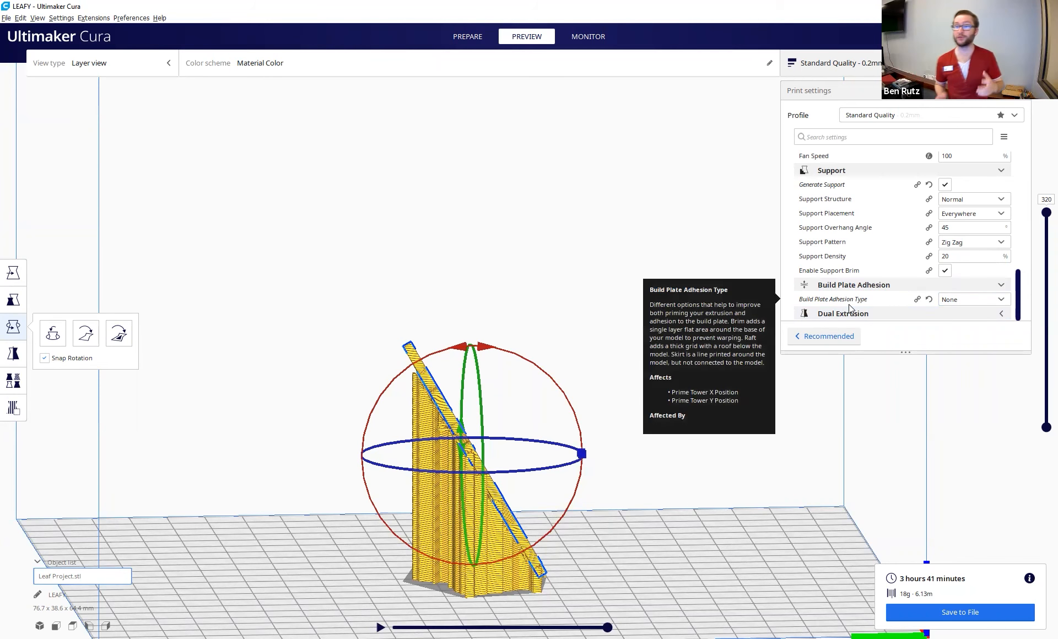